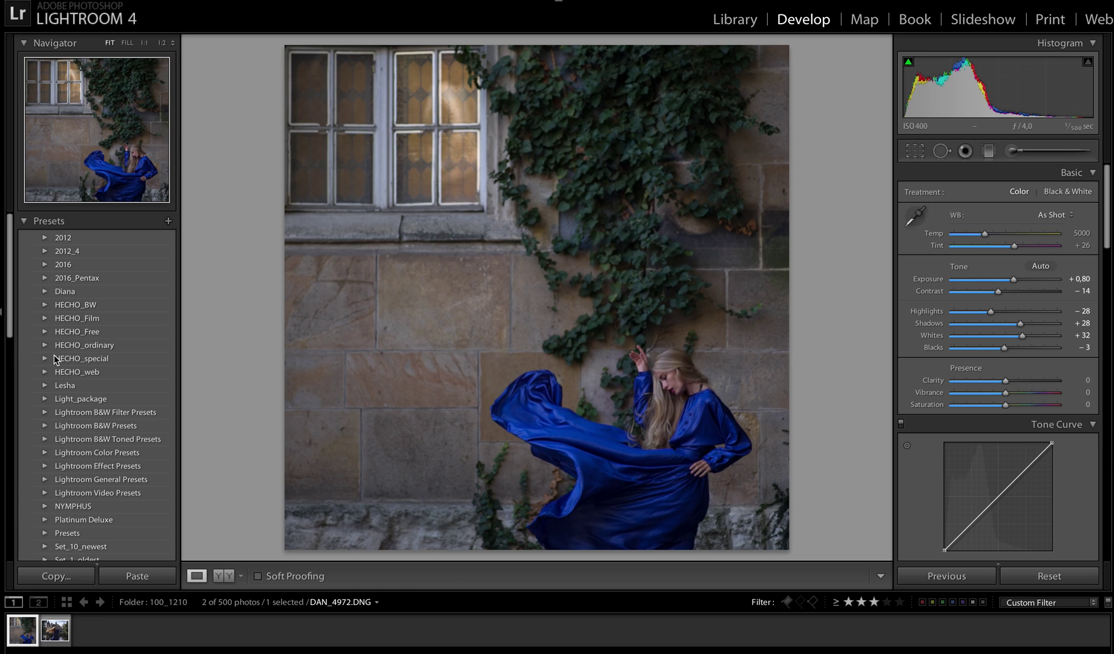
- Apply the HECHO_BW B_W_jpg2 preset and brighten exposure to +0,70
left_click(45, 306)
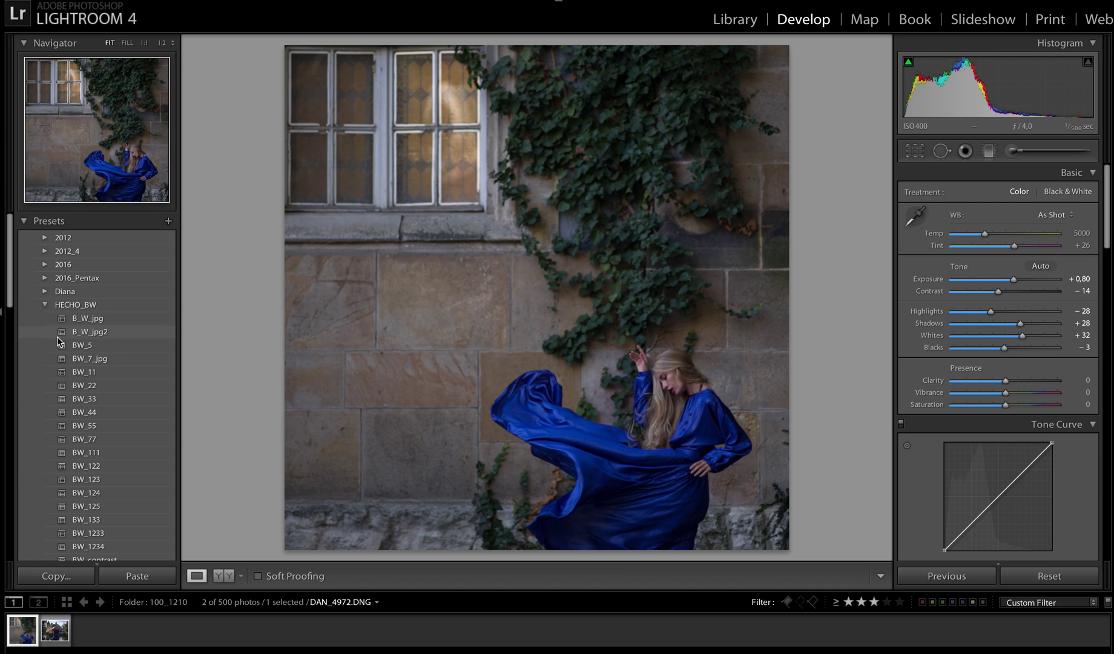
left_click(89, 332)
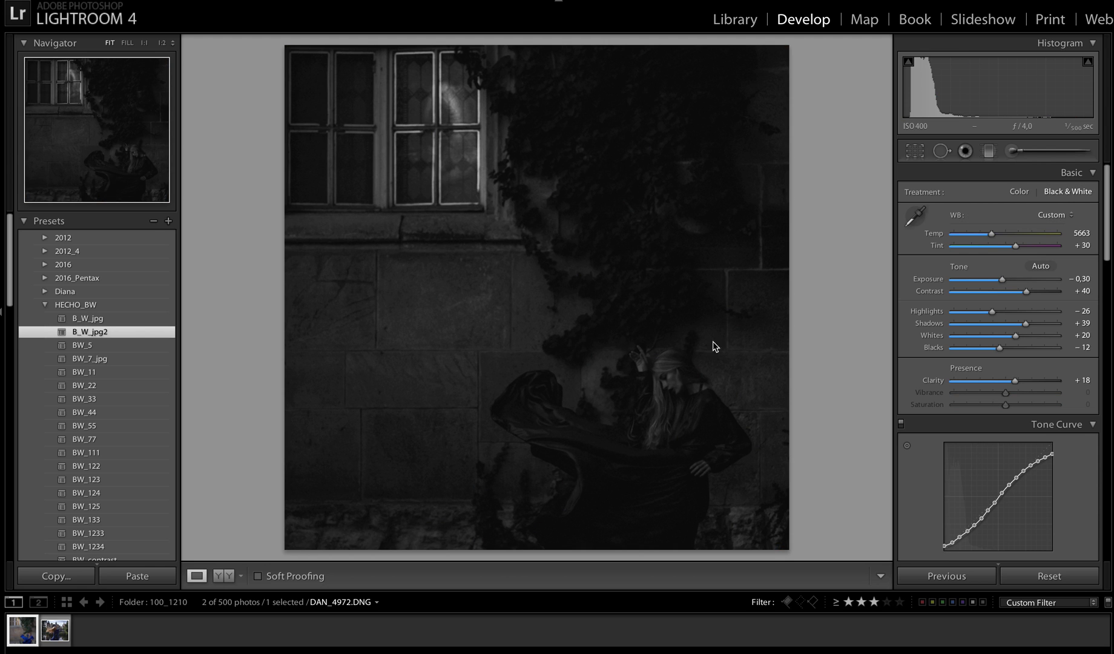
left_click_drag(1004, 280, 1023, 284)
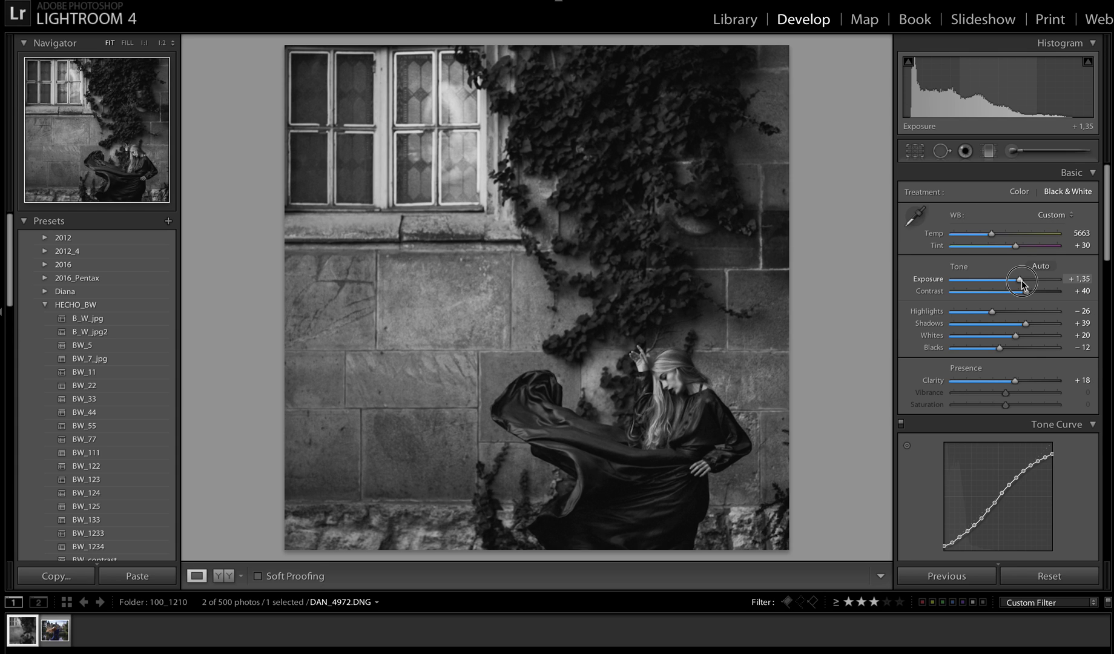
- Apply BW_5 with Fill Light 92 and a warmer Temp, then switch to BW_11
left_click(95, 348)
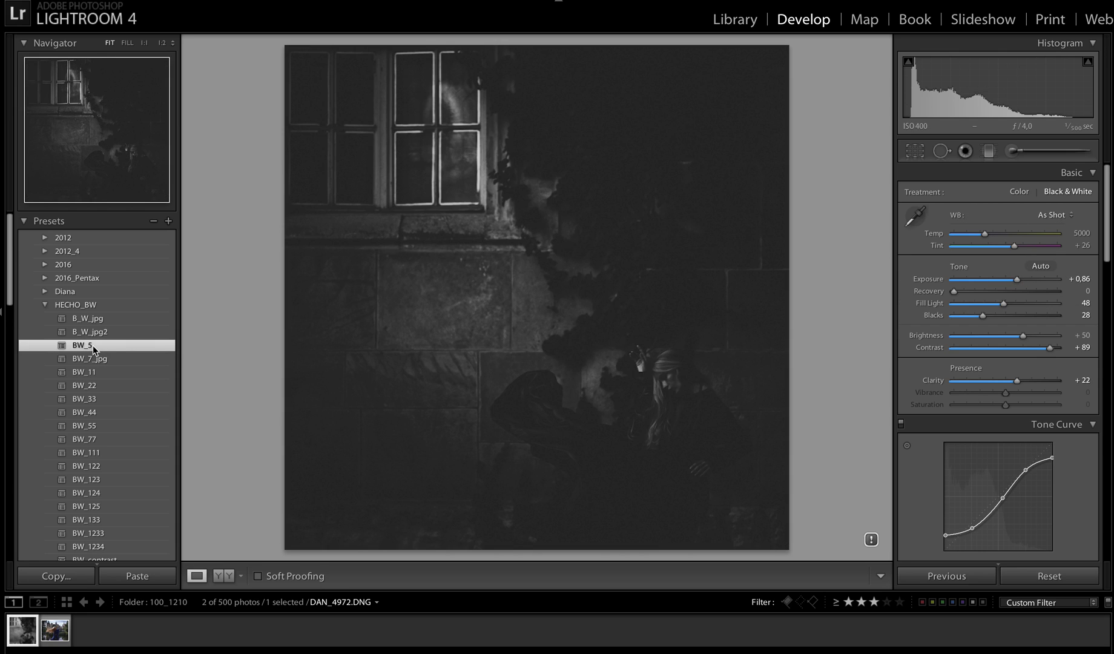
left_click_drag(1005, 303, 1031, 284)
left_click_drag(985, 234, 1008, 238)
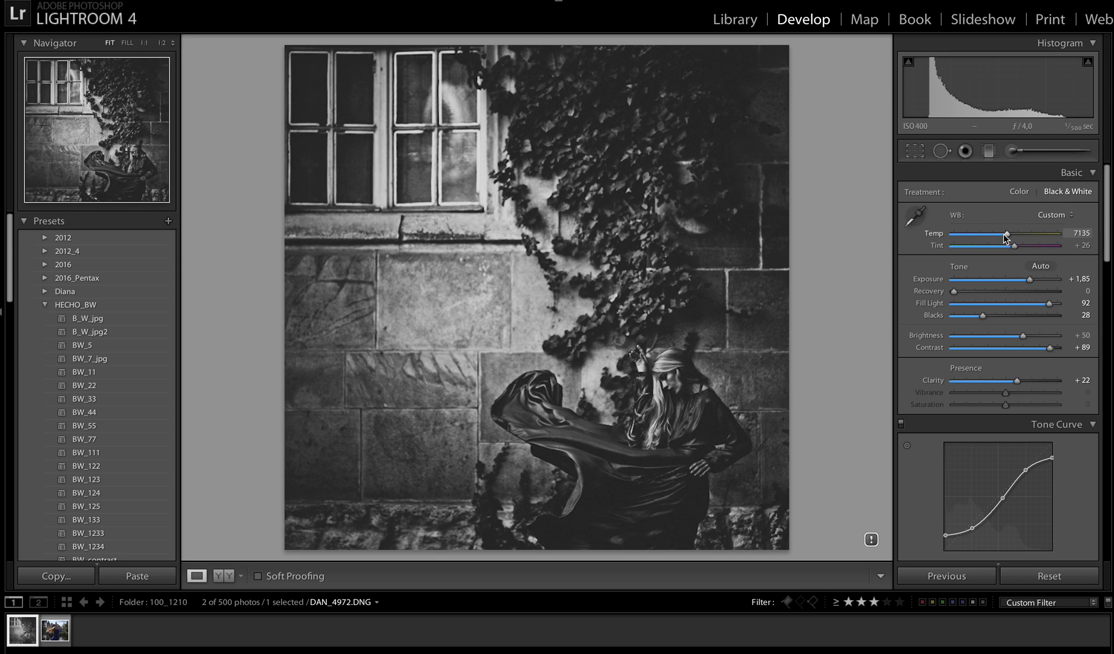
left_click(89, 373)
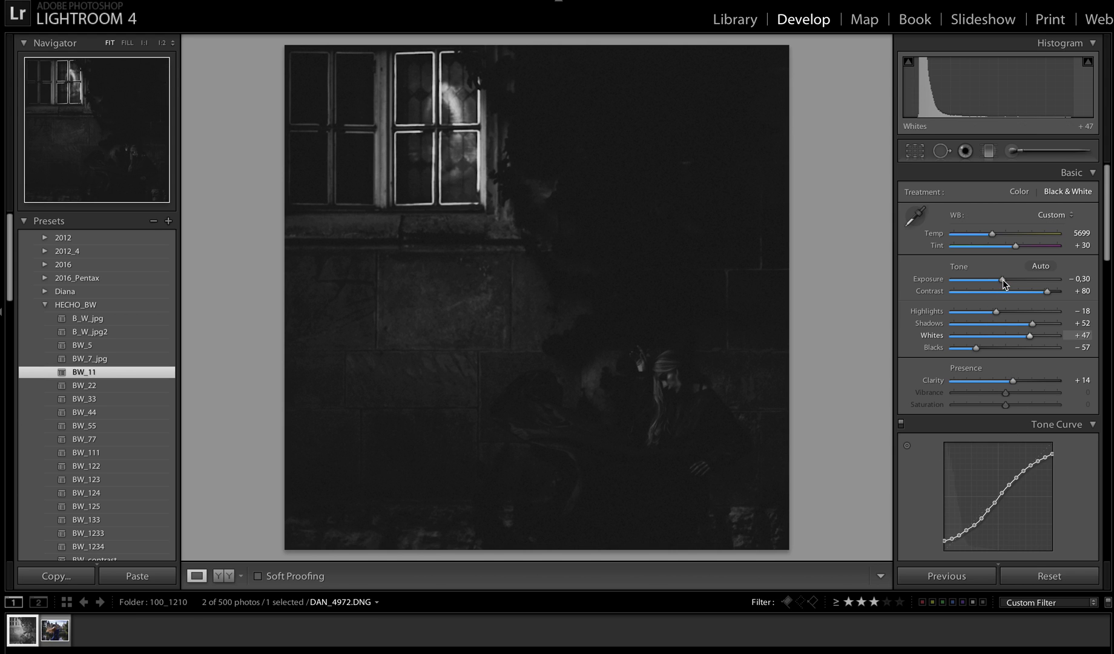
- Brighten BW_11, then try BW_122 and BW_124 with exposure raised to about +1,55
left_click_drag(1004, 283, 988, 313)
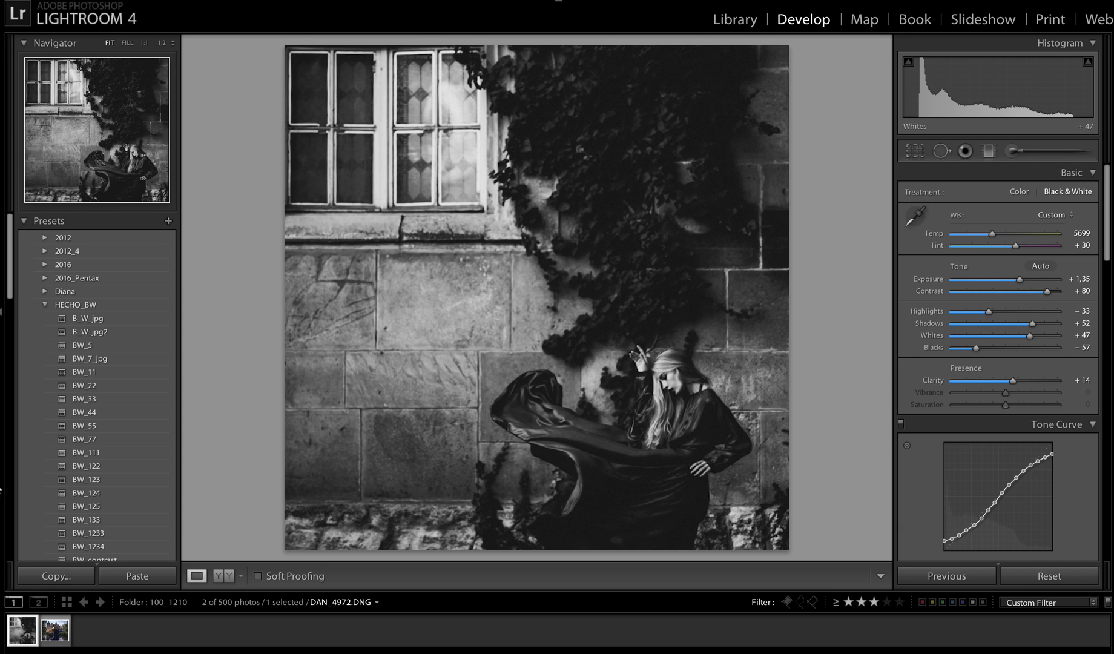
scroll(94, 478, "down", 3)
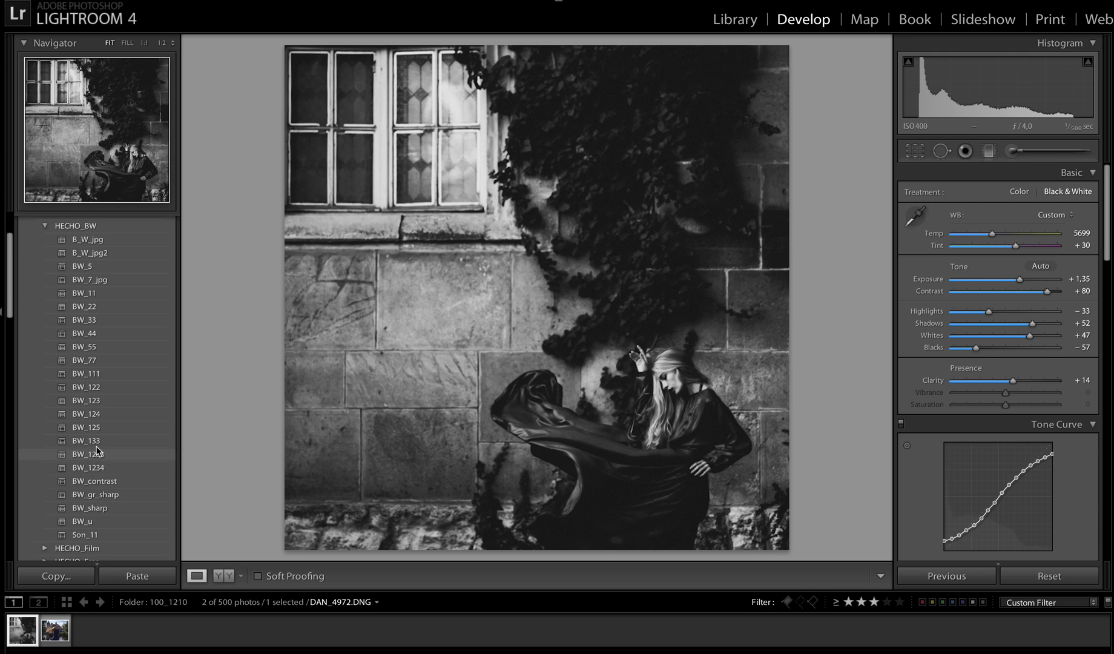
left_click(82, 388)
left_click(110, 417)
left_click(1017, 281)
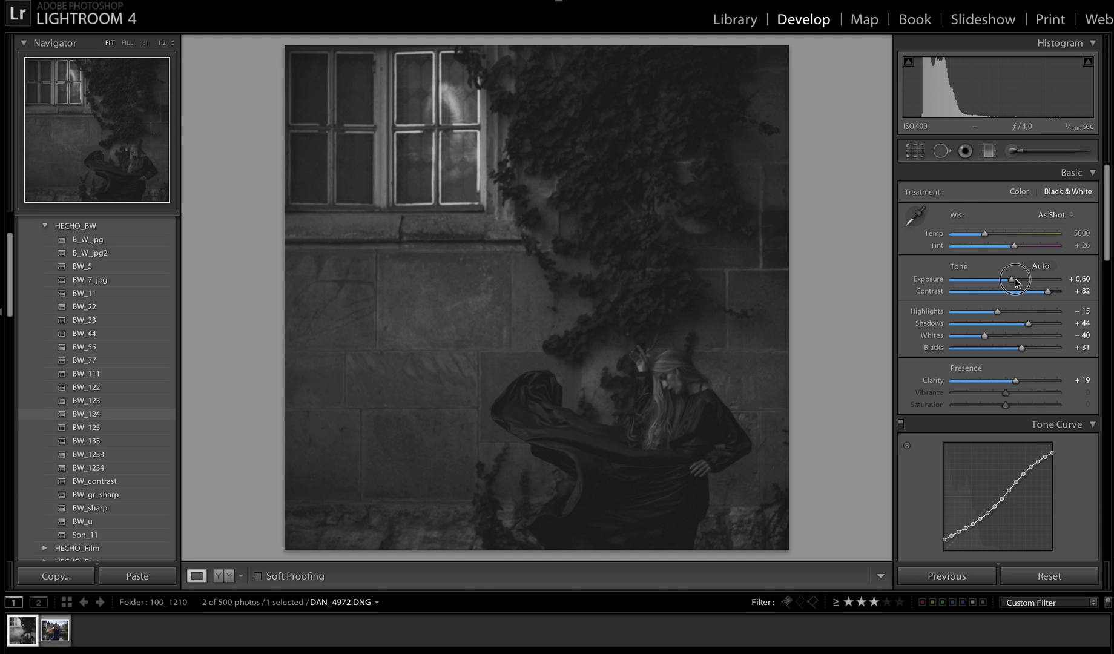
left_click_drag(1021, 282, 1026, 283)
- Apply BW_contrast, brightening exposure substantially and warming Temp to 6777
left_click(115, 481)
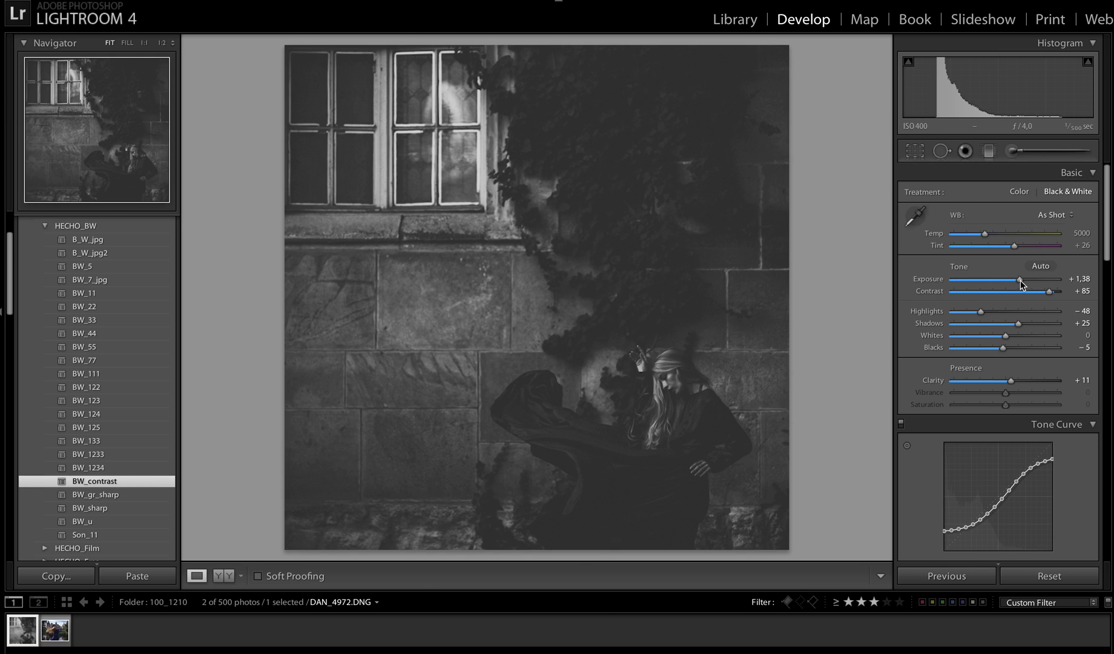
left_click_drag(1023, 285, 1029, 281)
mouse_move(985, 234)
left_mouse_down()
mouse_move(999, 238)
mouse_move(983, 236)
left_mouse_up()
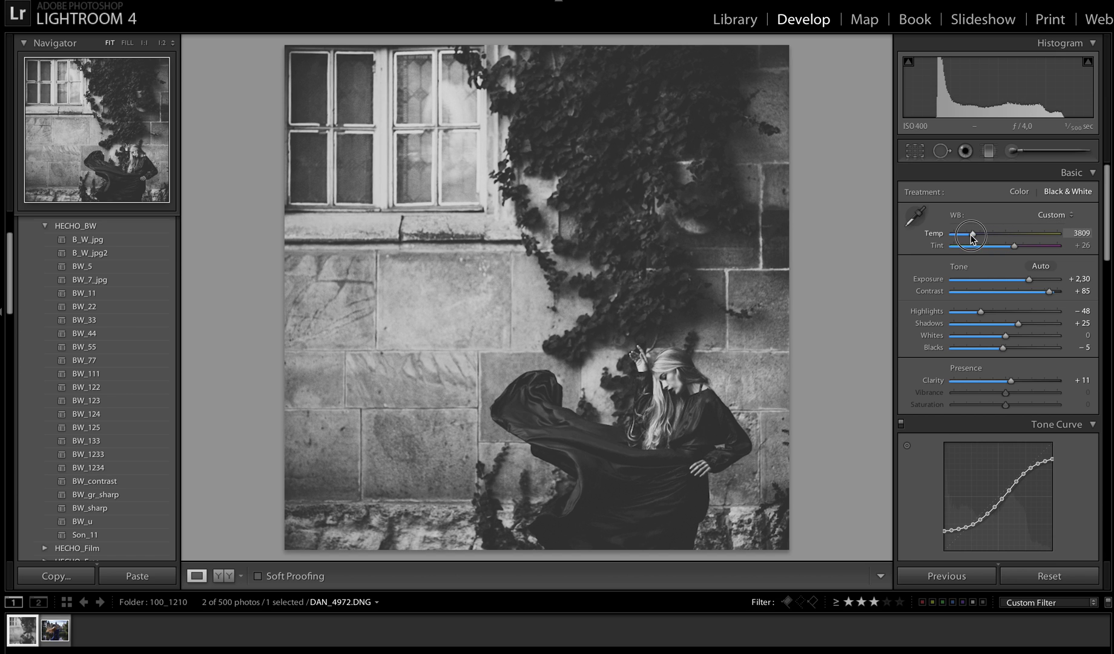
left_click(1002, 240)
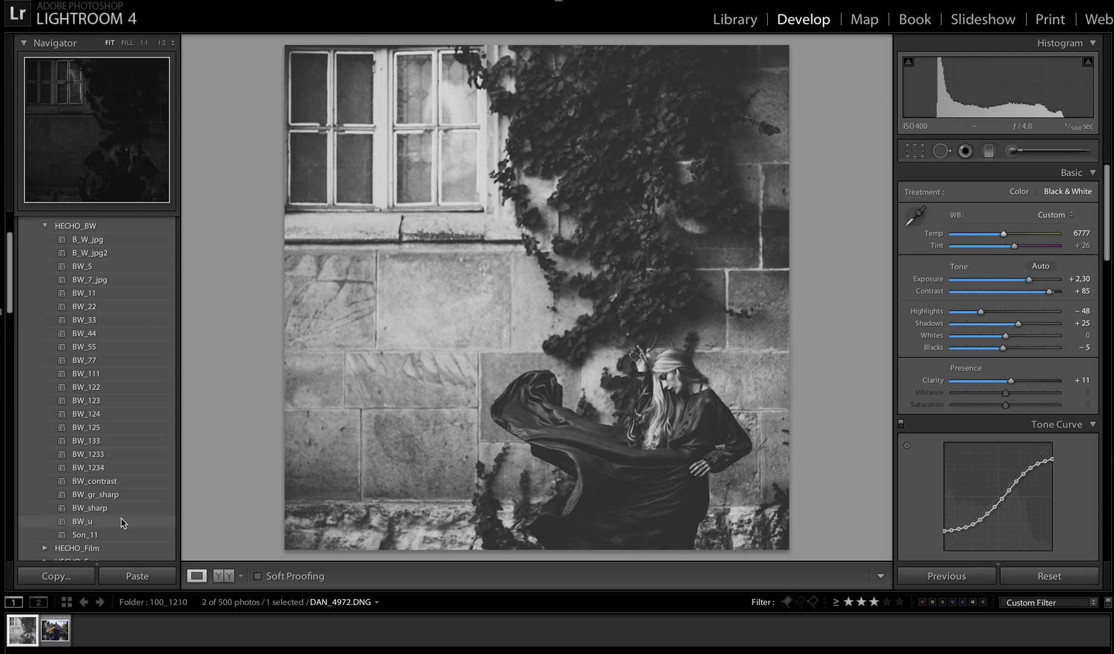
- Apply Son_11 brightened to +1,45 exposure and collapse the HECHO_BW folder
left_click(105, 538)
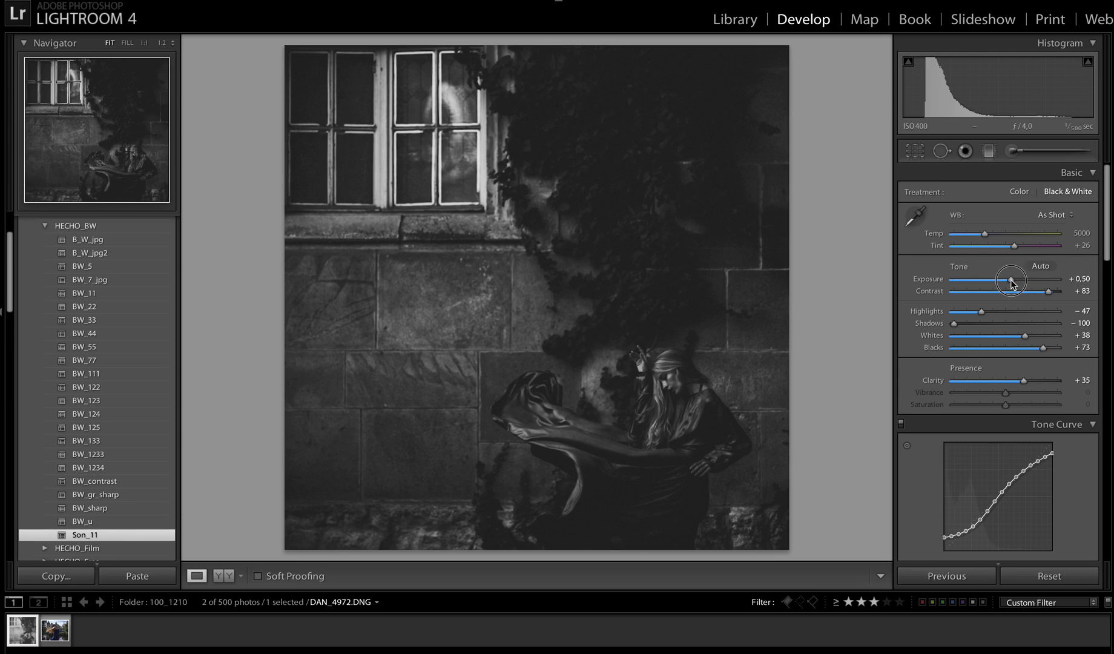
left_click_drag(1016, 283, 1022, 282)
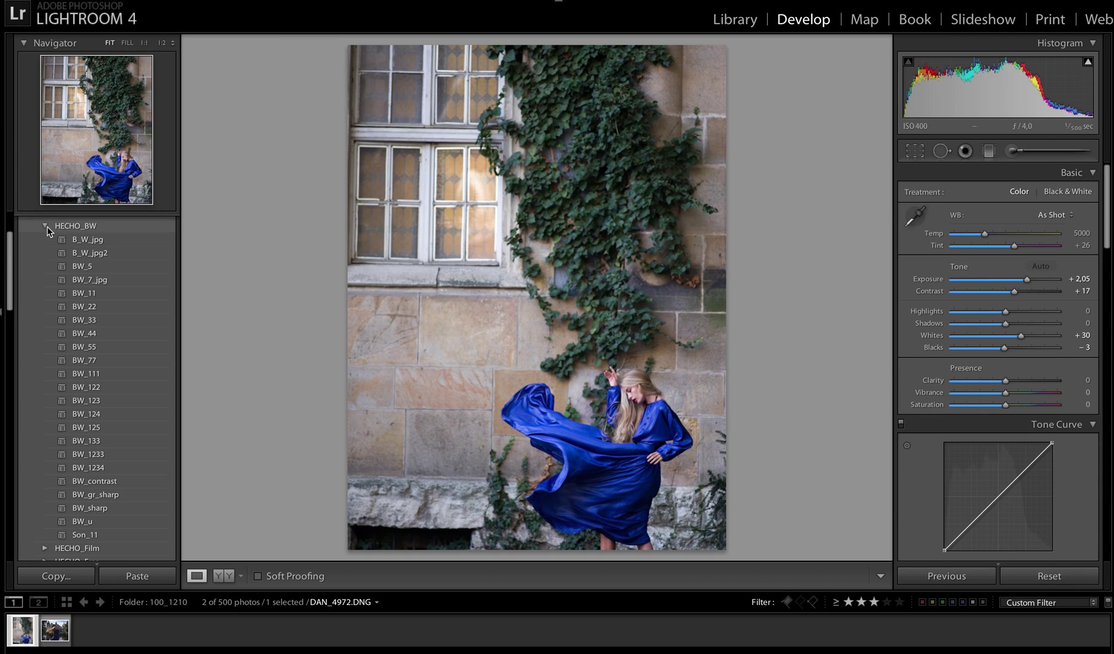
left_click(44, 226)
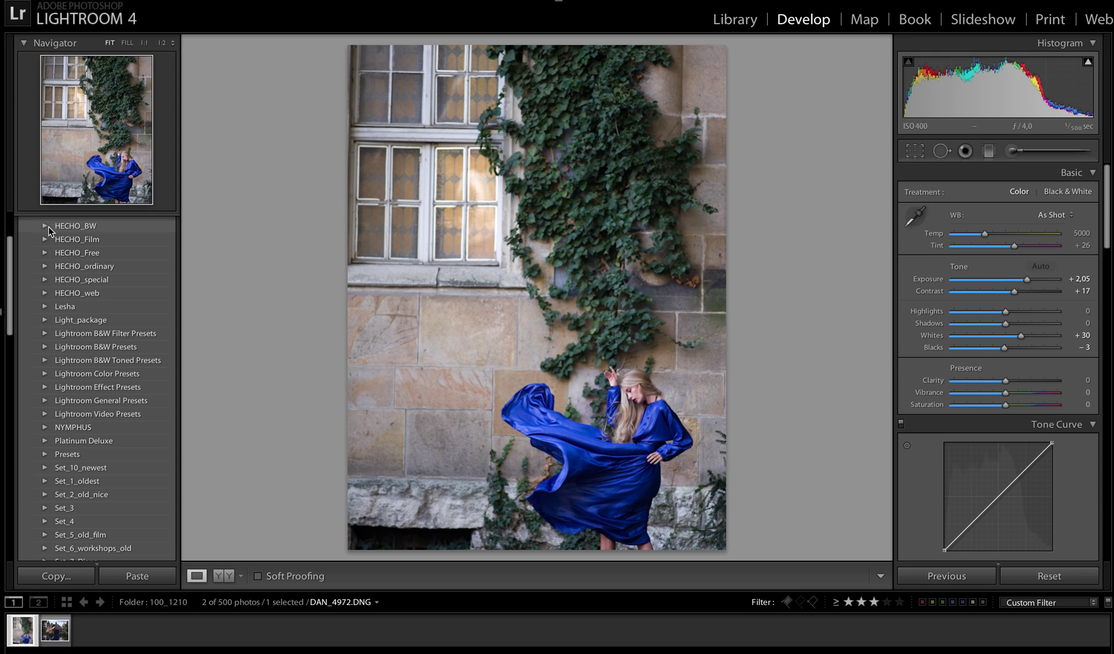
- Restore the colour version from snapshot 111 and expand the HECHO_Film presets
scroll(106, 468, "down", 15)
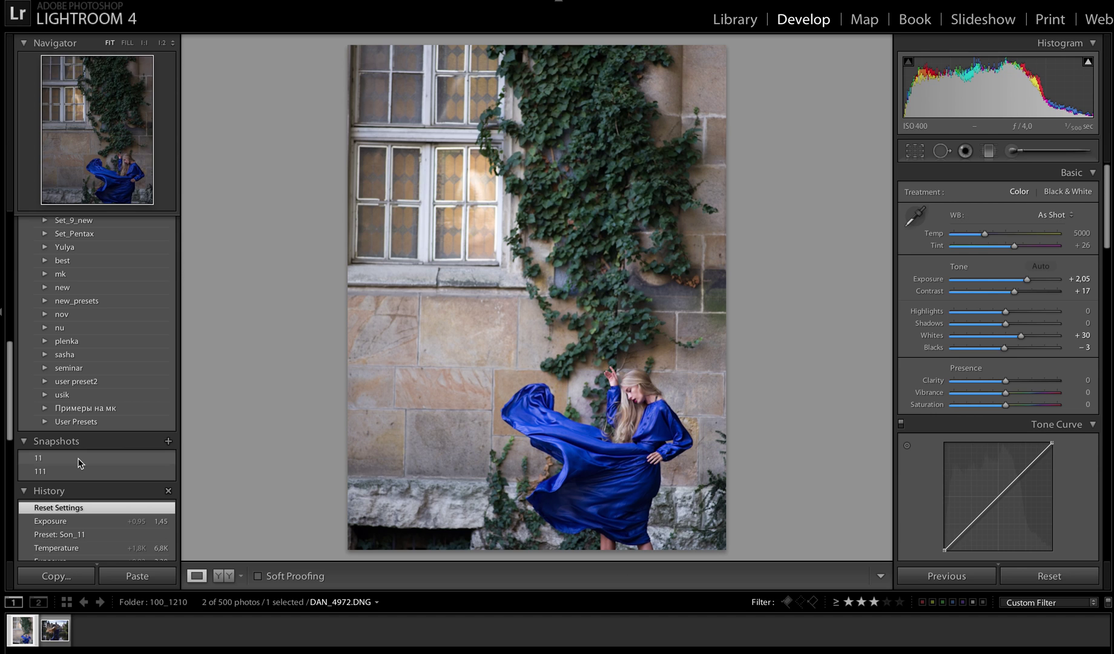
left_click(77, 472)
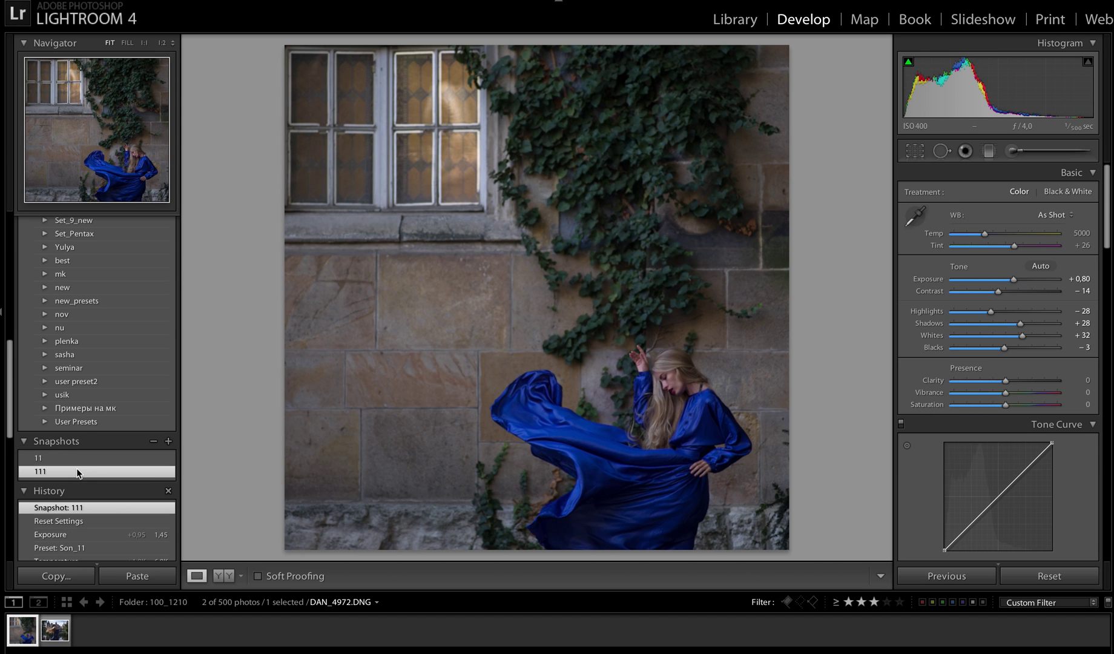
scroll(73, 412, "up", 15)
scroll(69, 346, "down", 1)
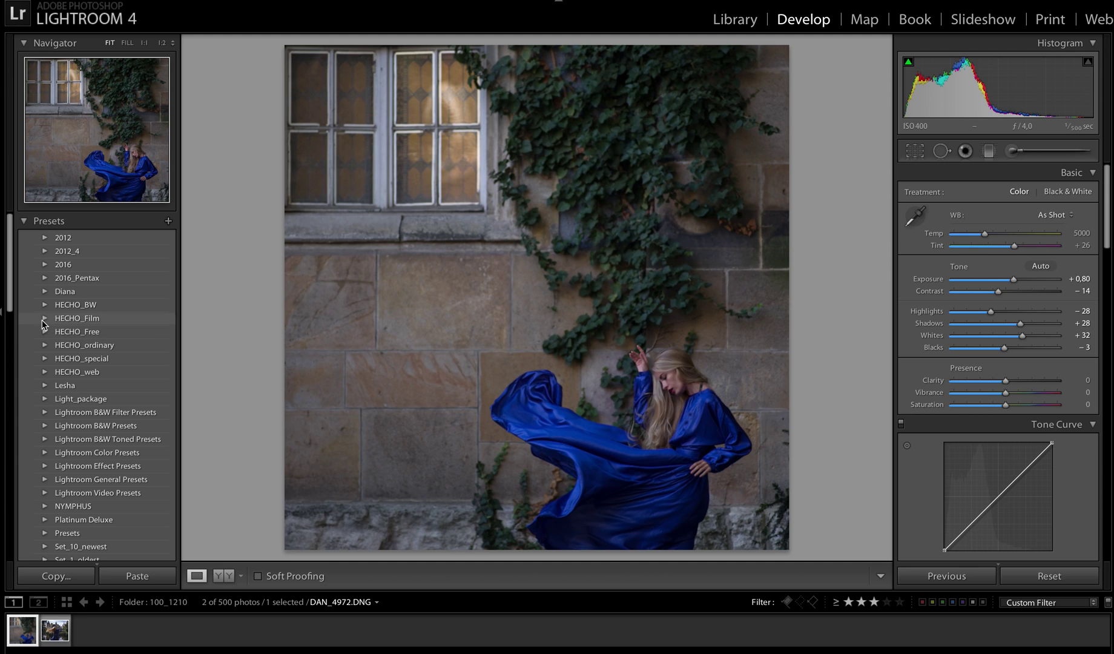
left_click(45, 318)
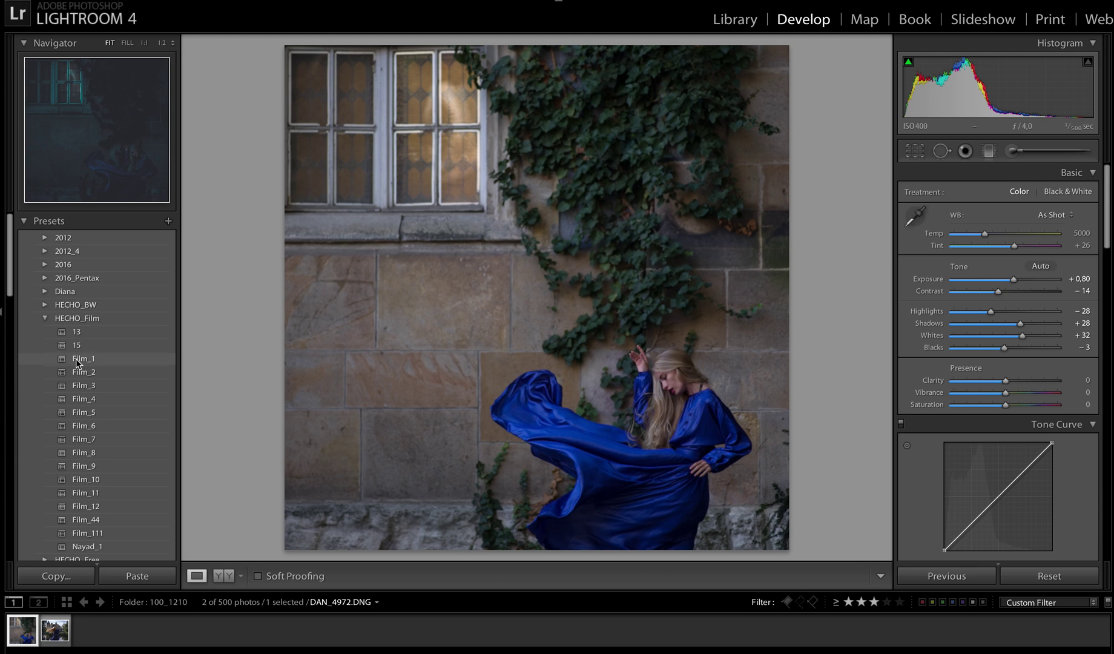
- Apply Film_1, brightened past +1,35 exposure with tint nudged toward magenta
left_click(75, 358)
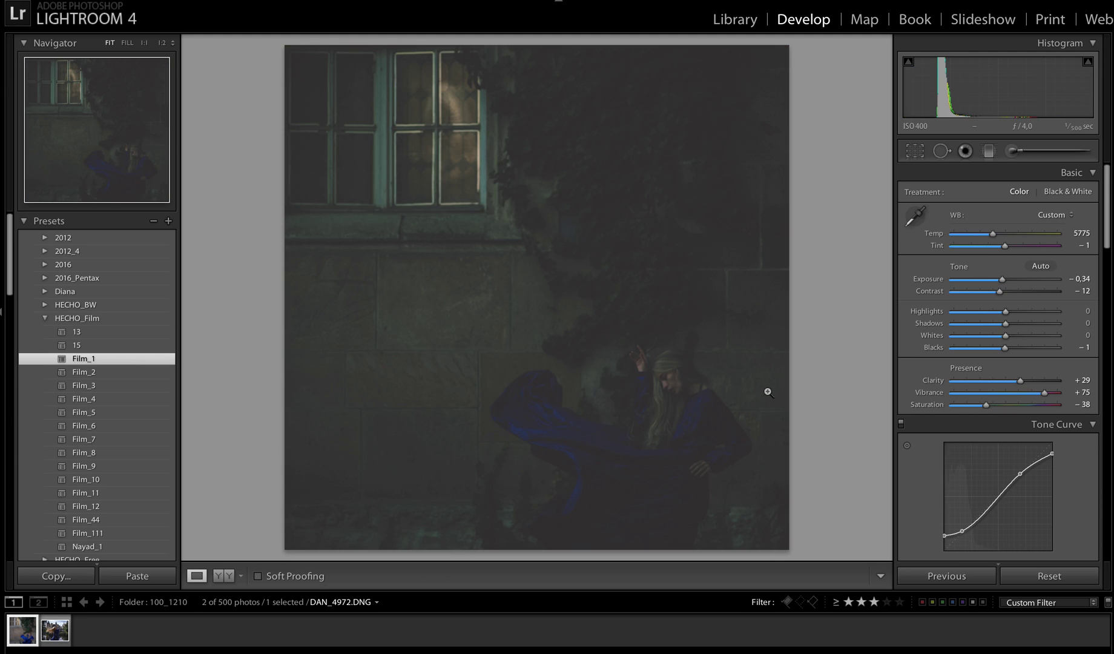
left_click_drag(1003, 280, 1020, 279)
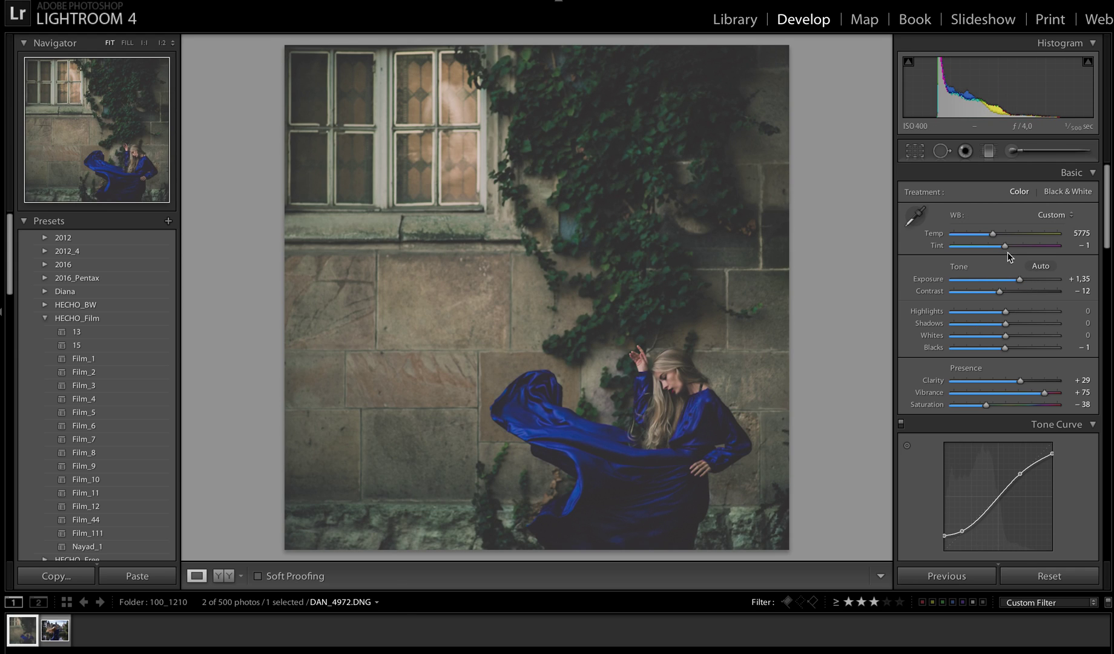
left_click_drag(1005, 246, 987, 236)
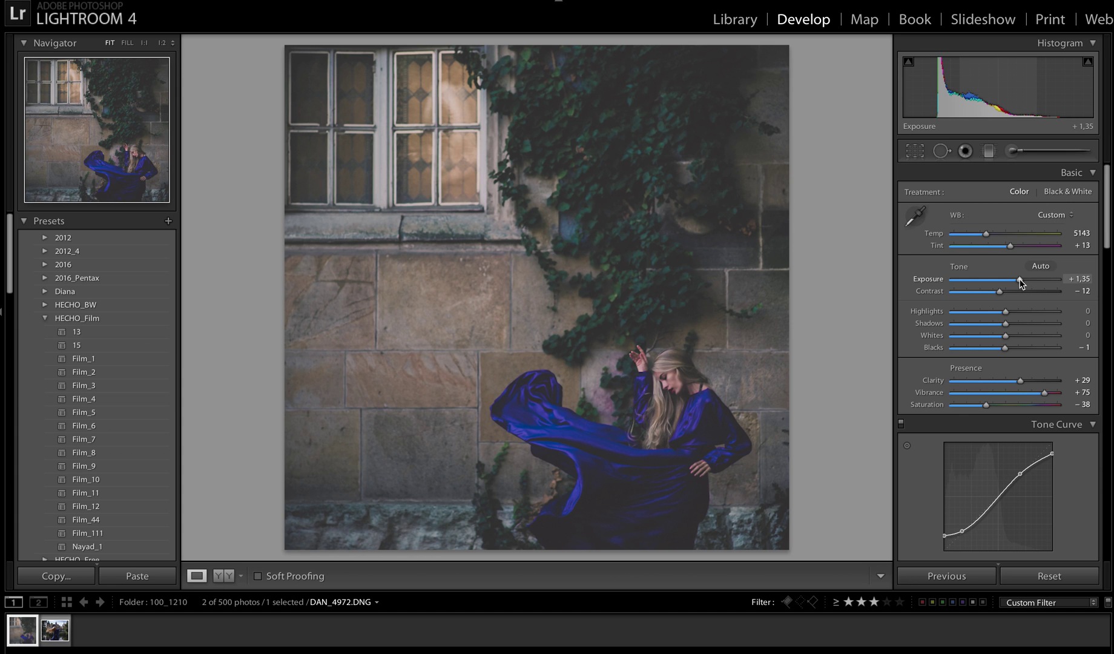
left_click_drag(1022, 284, 1020, 282)
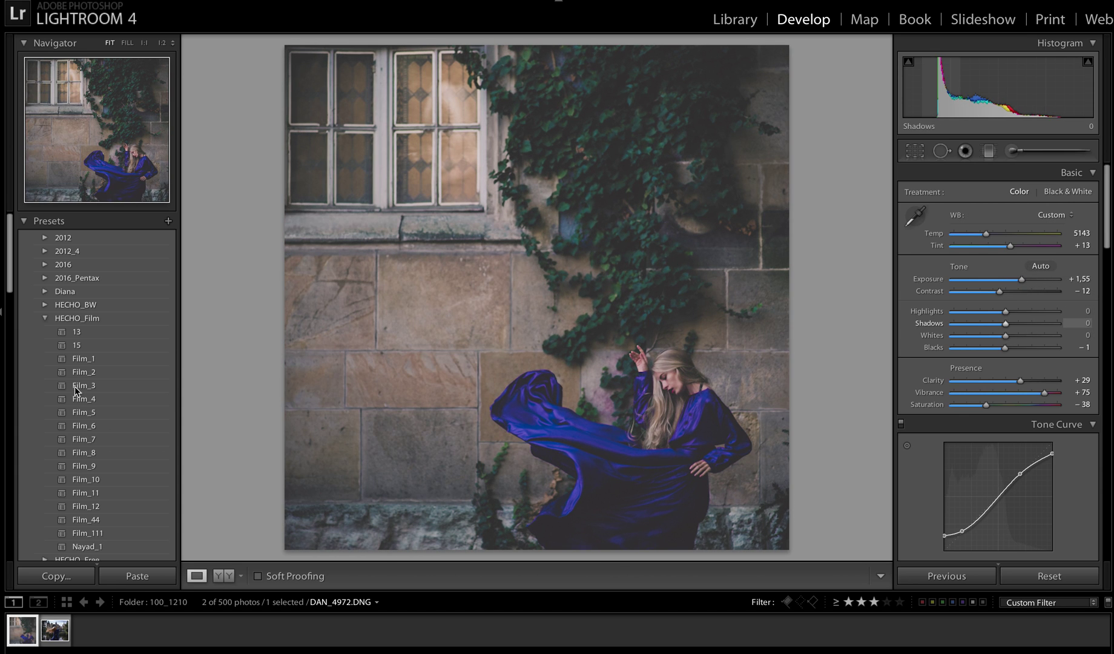
- Try Film_2 at −0,15 exposure, then apply Film_4
left_click(87, 372)
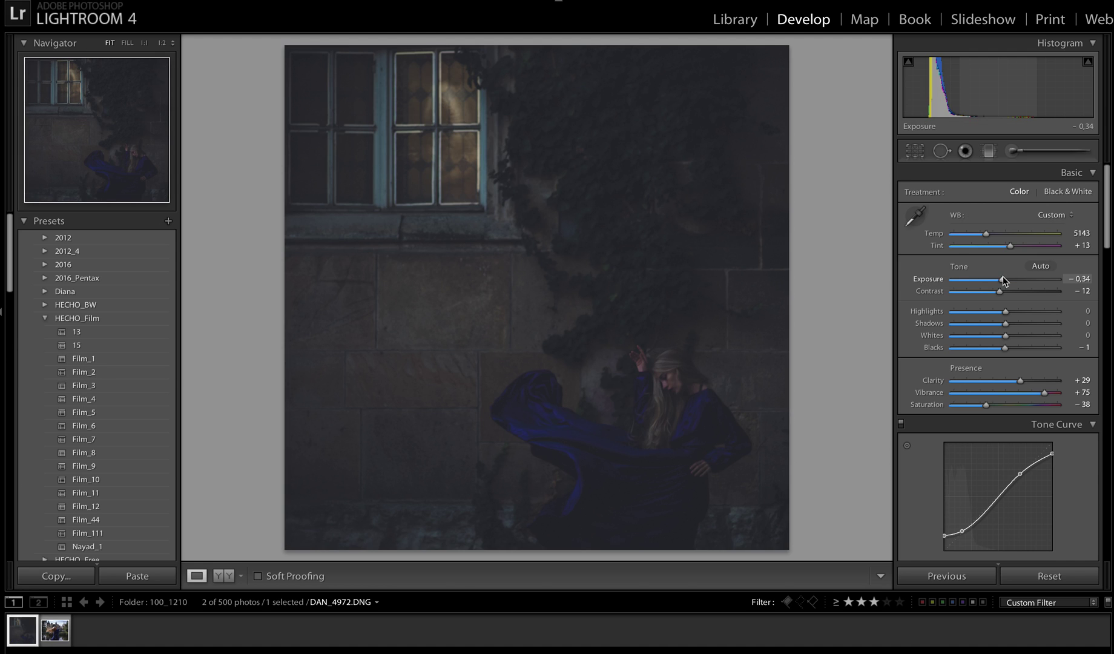
left_click_drag(1003, 280, 1022, 283)
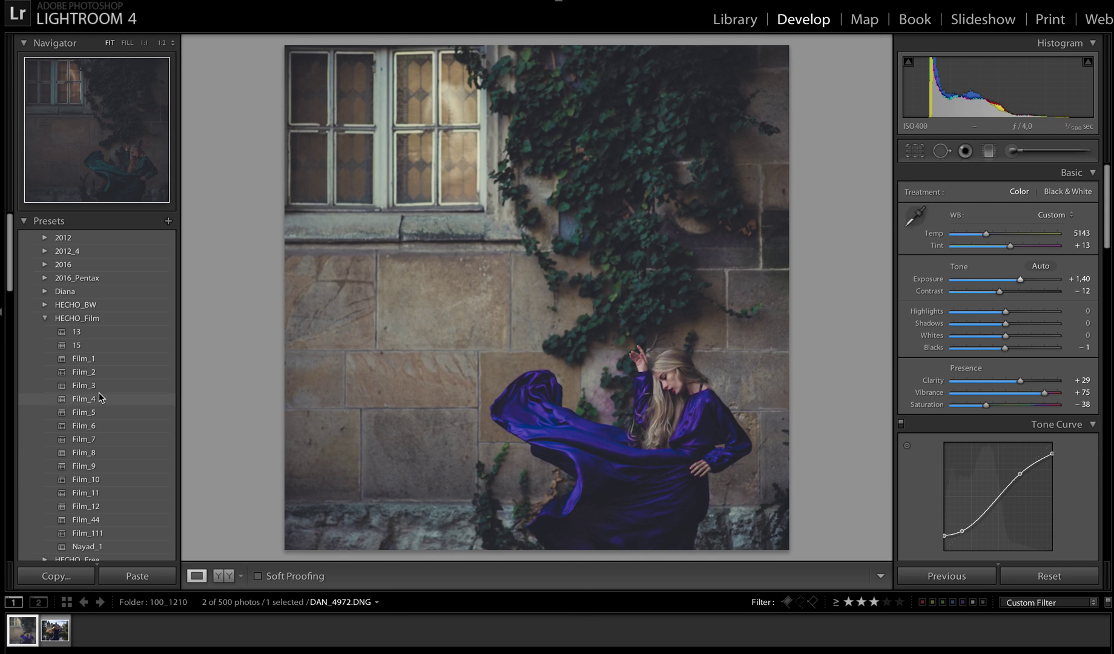
left_click(91, 400)
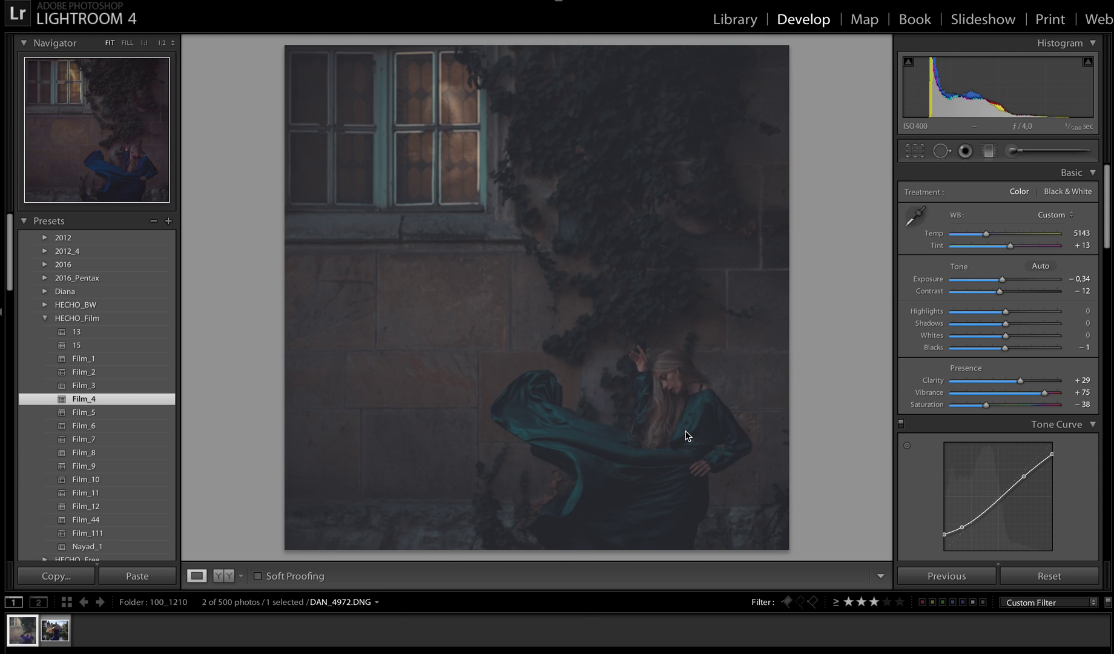
- Brighten Film_4 to +1,50, then apply Film_7 at +0,95 exposure with warmer Temp
left_click_drag(1003, 279, 1027, 283)
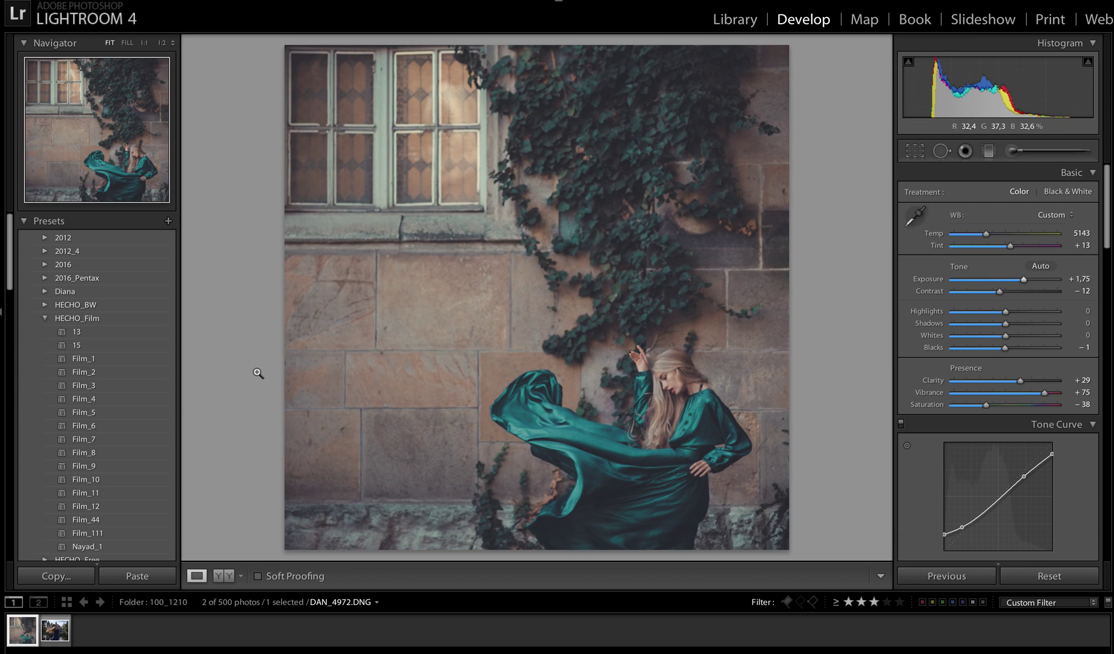
left_click(81, 439)
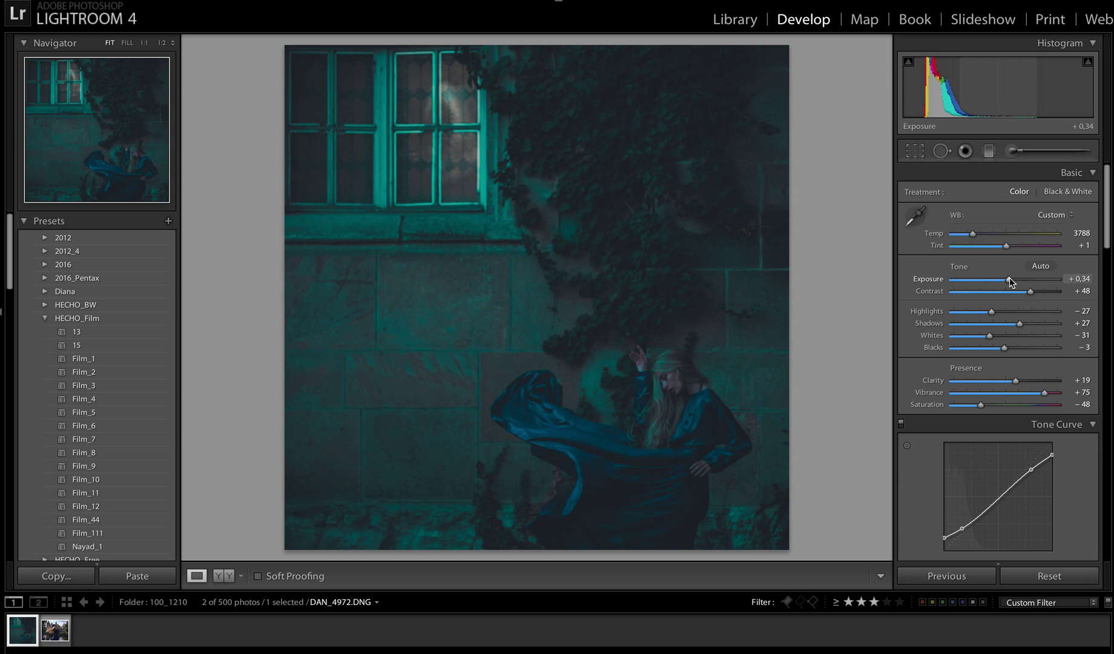
left_click_drag(1010, 278, 1015, 282)
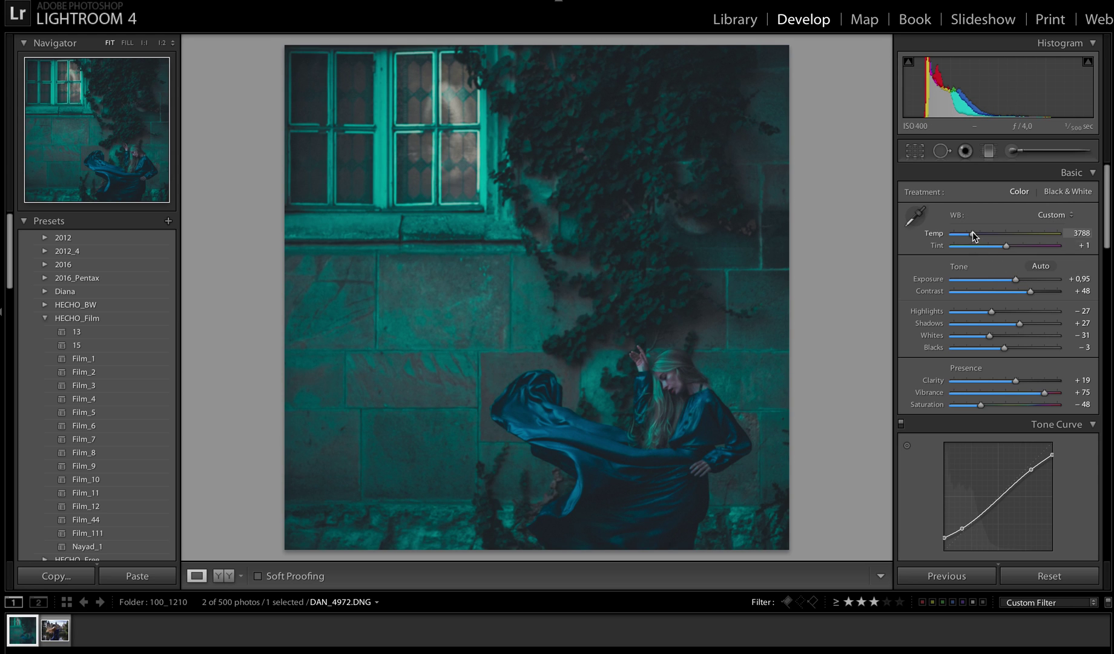
left_click_drag(973, 234, 1003, 237)
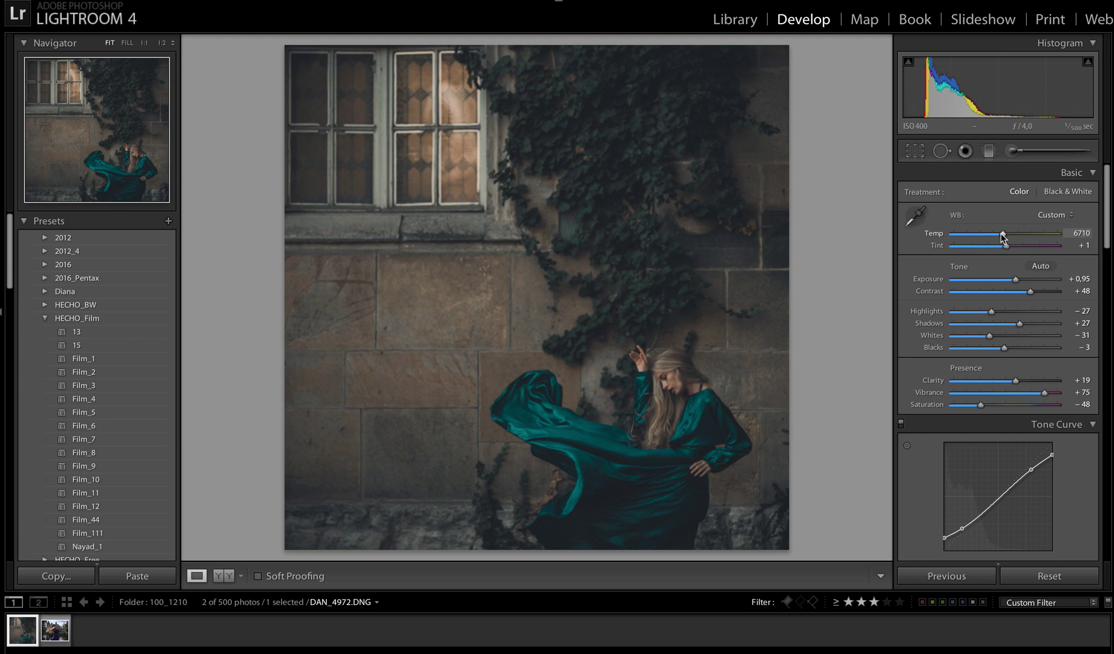
- Apply Film_12, brightened to +1,60 exposure and warmed from teal toward neutral
left_click(95, 506)
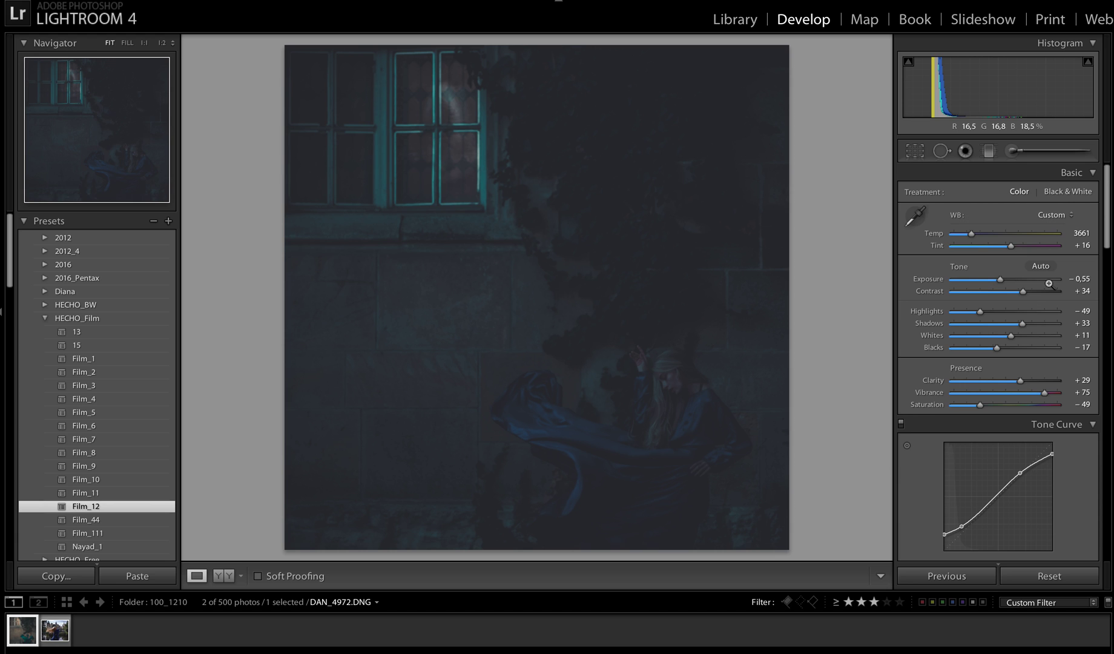
left_click_drag(1002, 278, 1022, 279)
left_click_drag(972, 238, 984, 237)
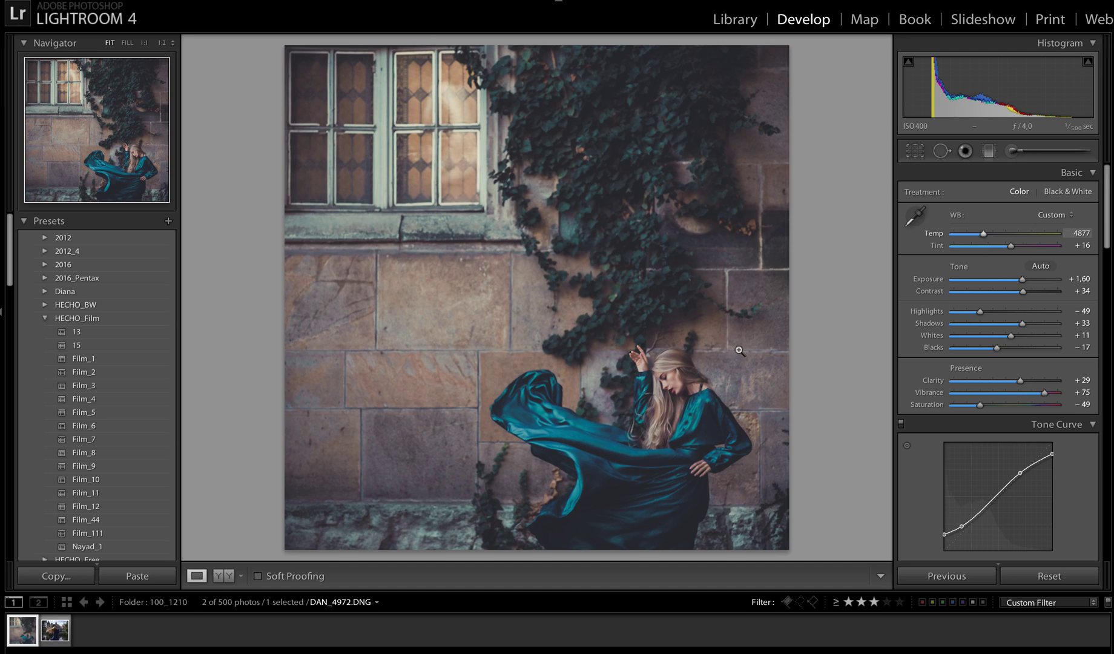
- Apply preset 15 at +1,95 exposure and Temp 4857, then collapse HECHO_Film
left_click(81, 346)
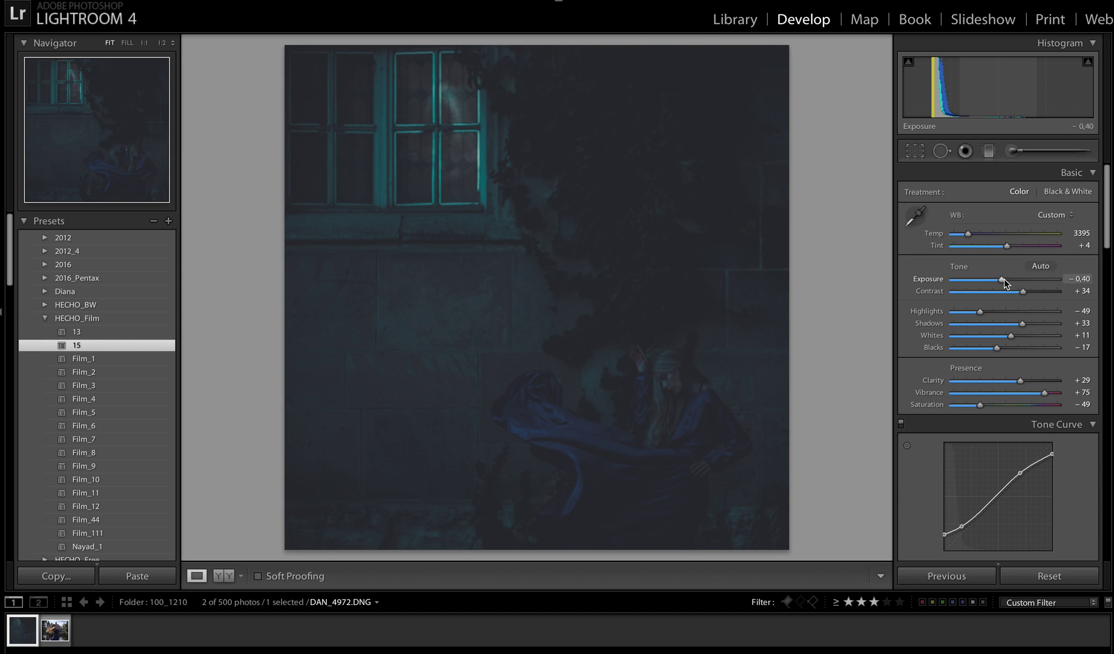
left_click_drag(1004, 278, 1026, 282)
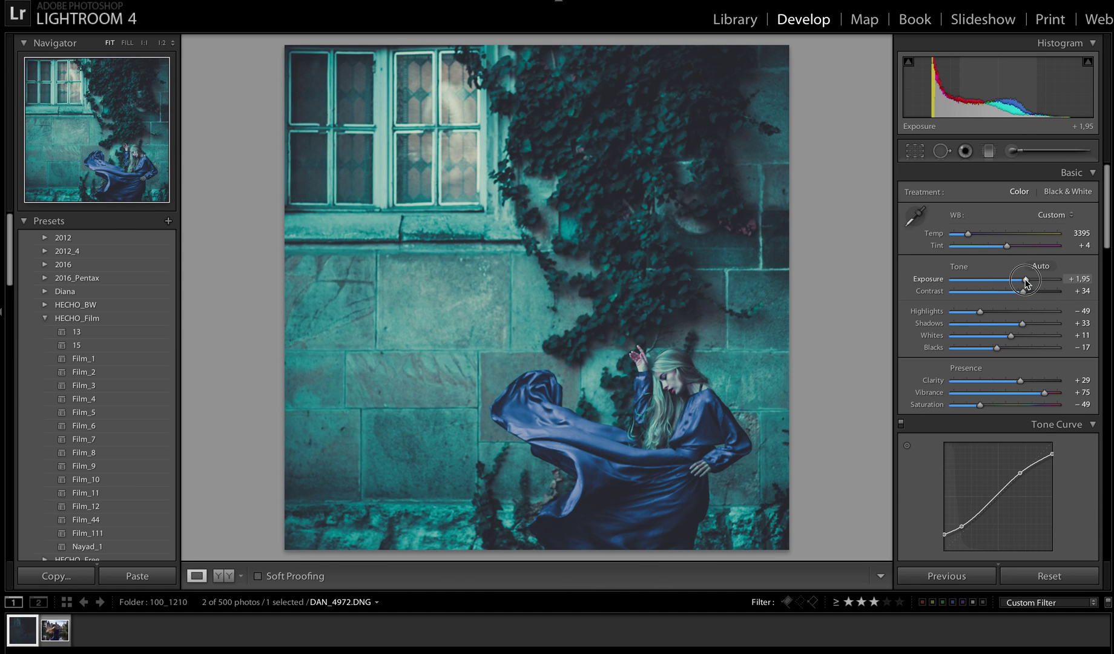
left_click_drag(968, 233, 983, 236)
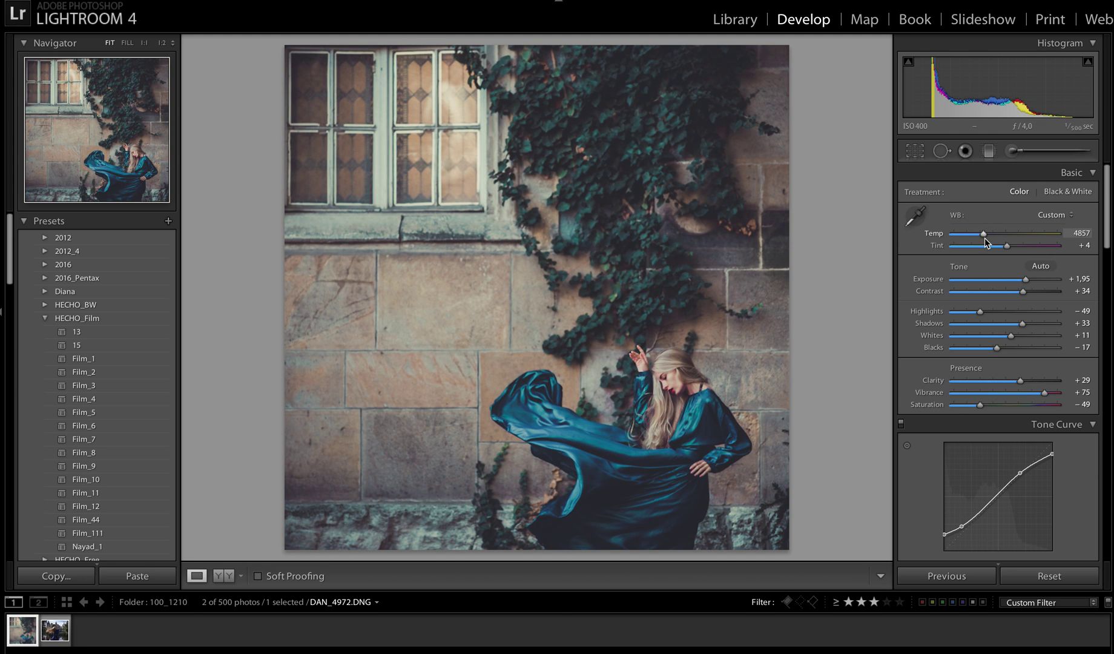
left_click(44, 319)
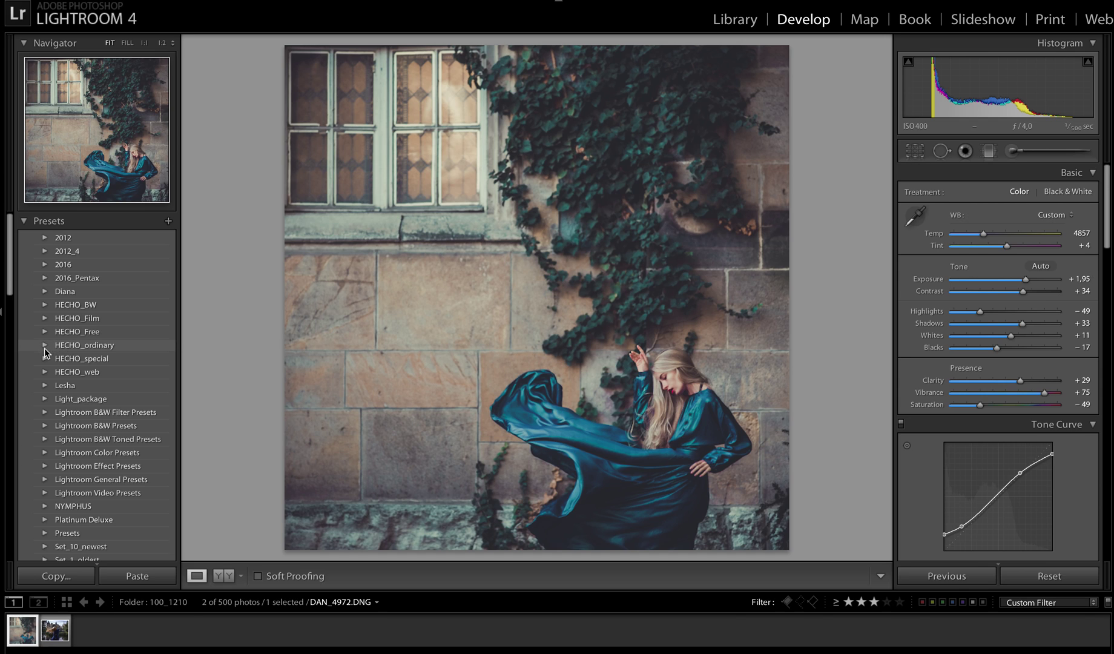
- Expand HECHO_ordinary and apply G_O_1, brightening exposure and lifting Shadows to +29
left_click(45, 345)
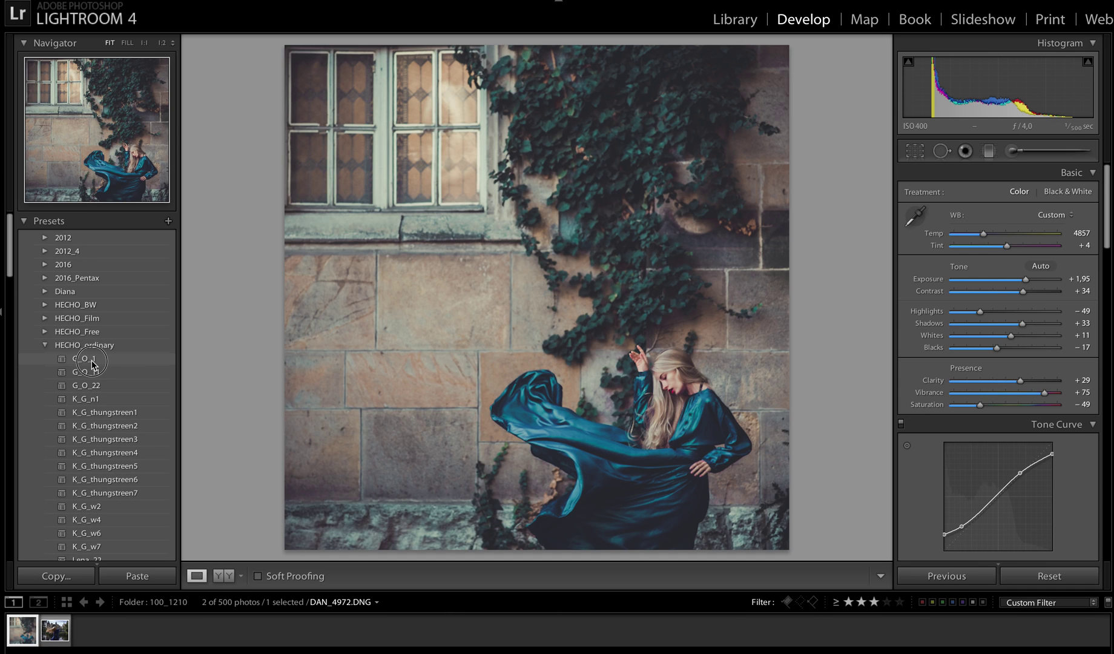
left_click(92, 362)
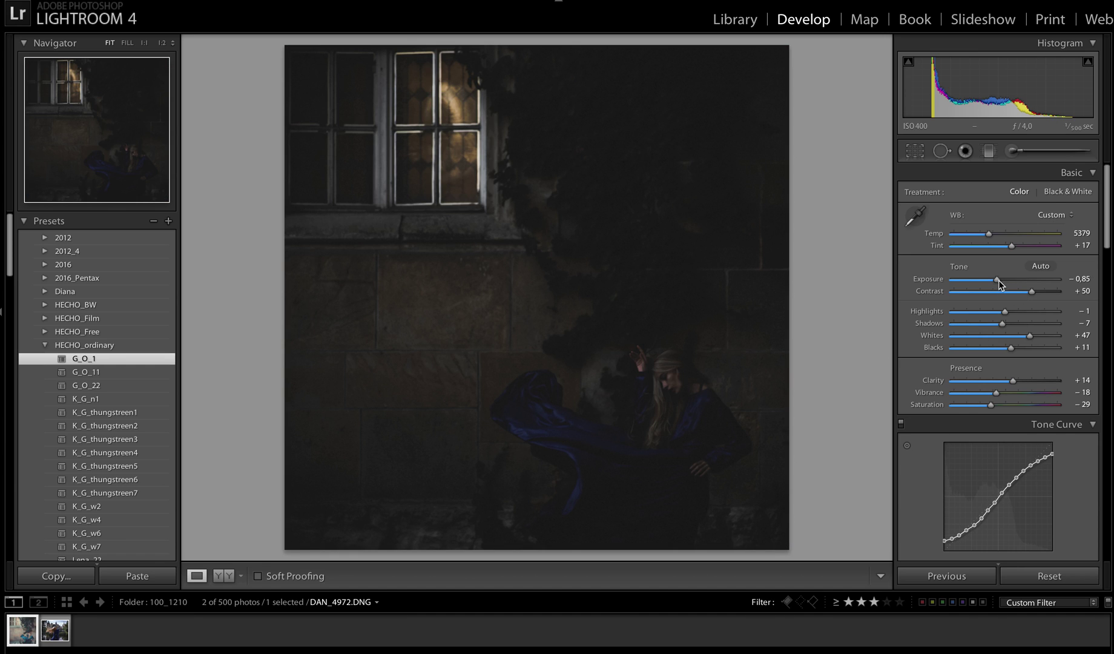
left_click_drag(1000, 284, 1011, 282)
left_click_drag(1009, 282, 1021, 282)
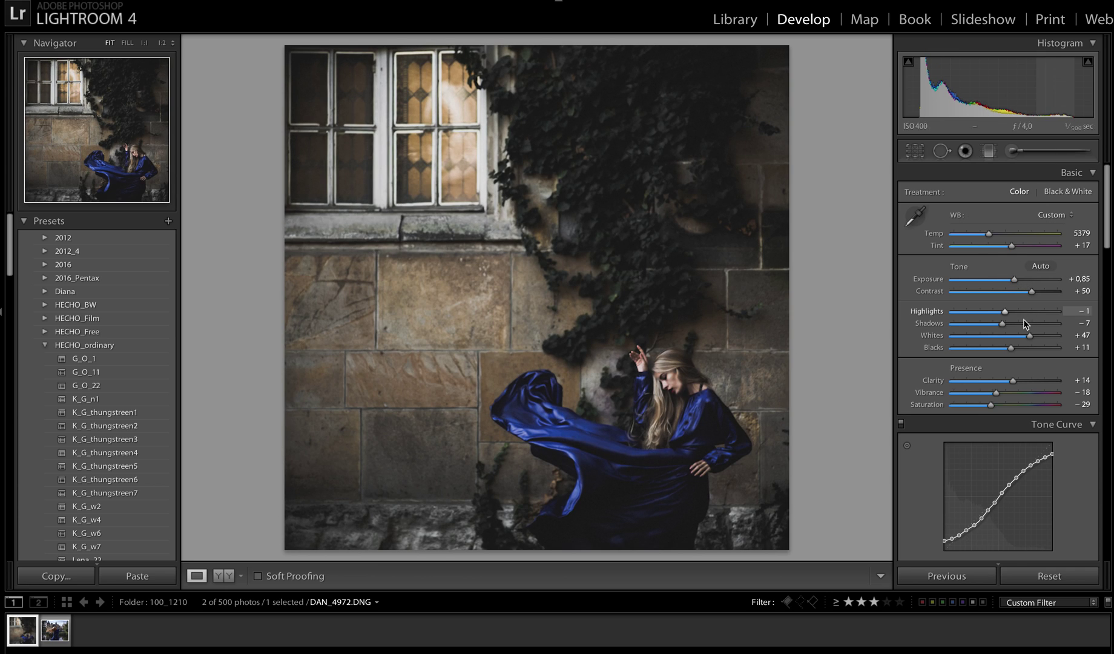
left_click_drag(1003, 325, 1022, 326)
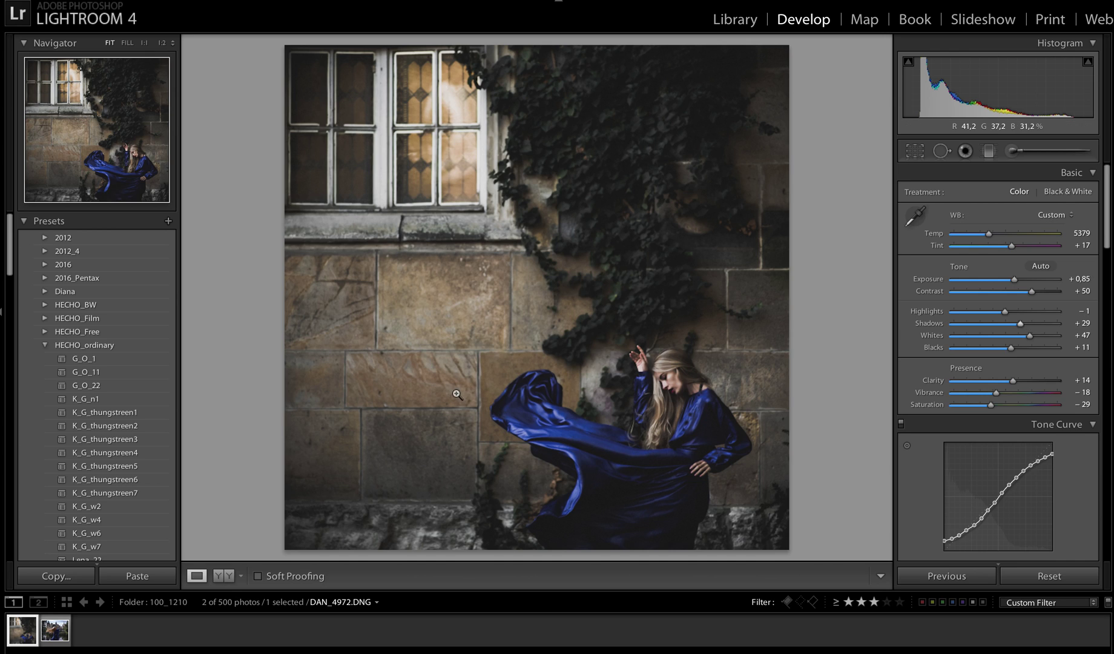
- Apply K_G_n1, raising exposure to +1,50 and warming Temp to 5884
left_click(84, 401)
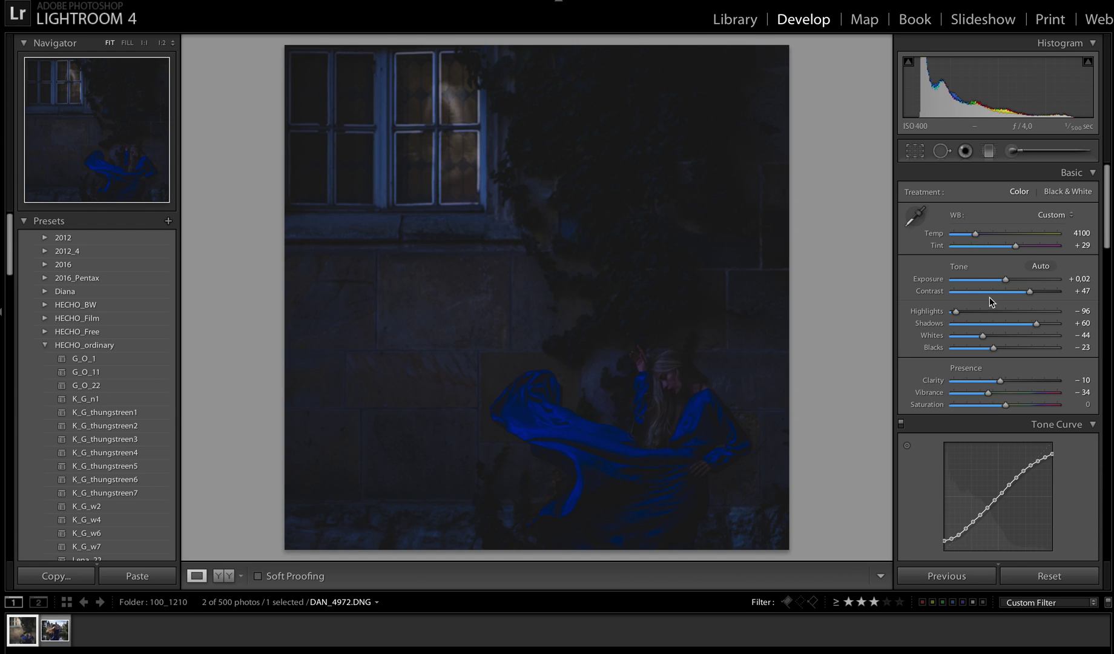
left_click(1012, 282)
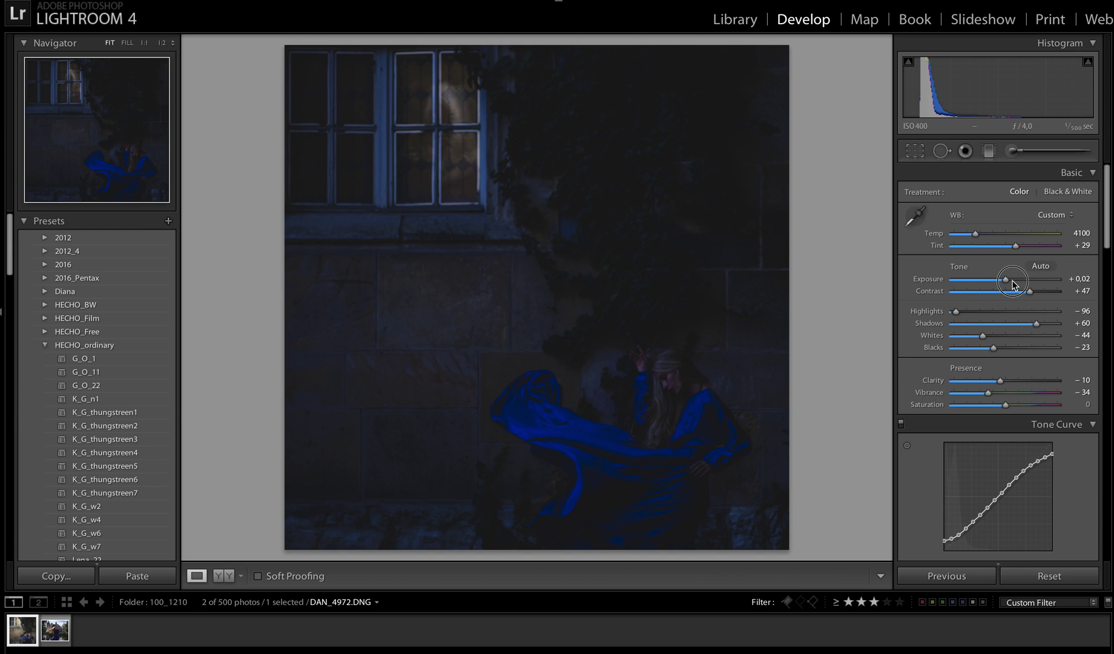
left_click_drag(1018, 284, 1017, 284)
left_click_drag(976, 234, 994, 238)
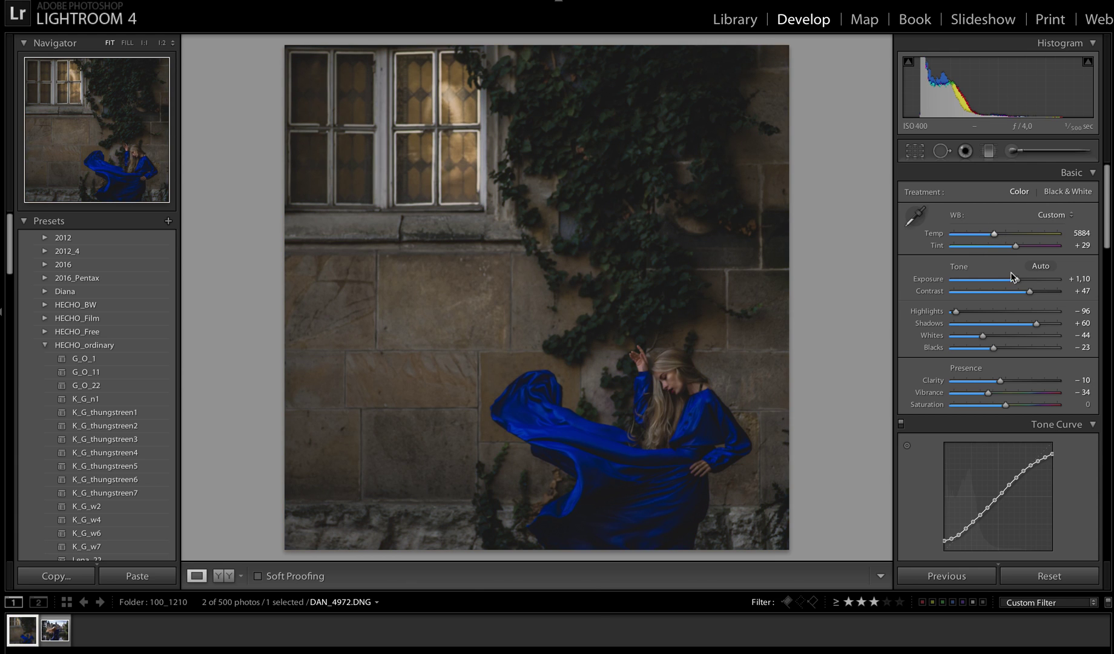
left_click_drag(1013, 276, 1022, 284)
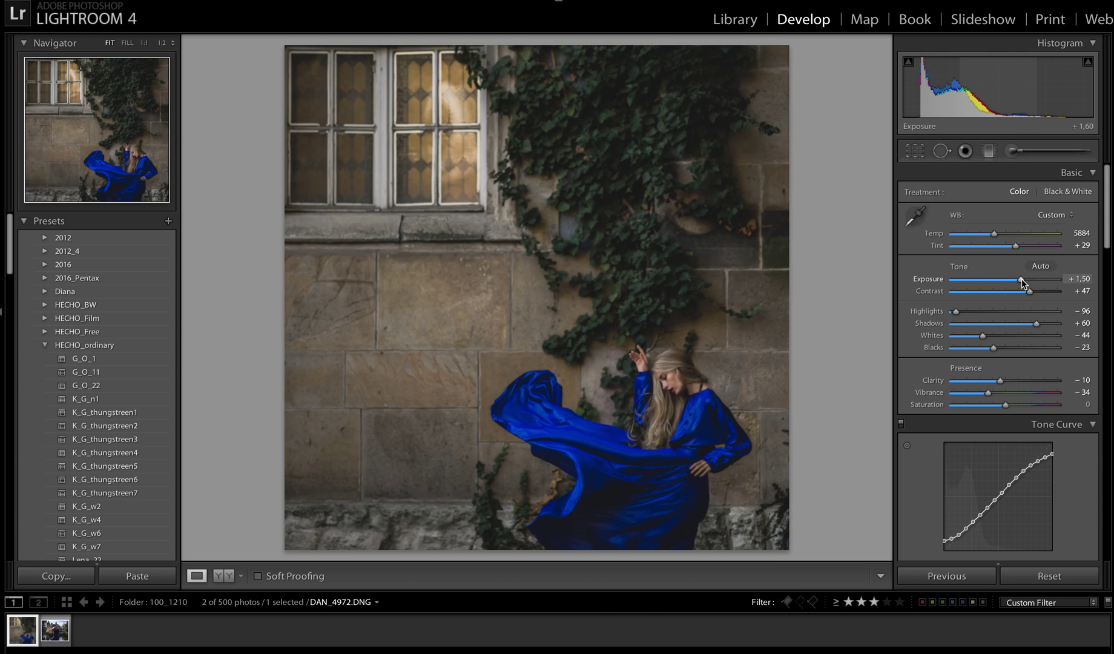
- Try K_G_thungstreen3 at +1,20 exposure, warming Temp from blue toward neutral
left_click(119, 440)
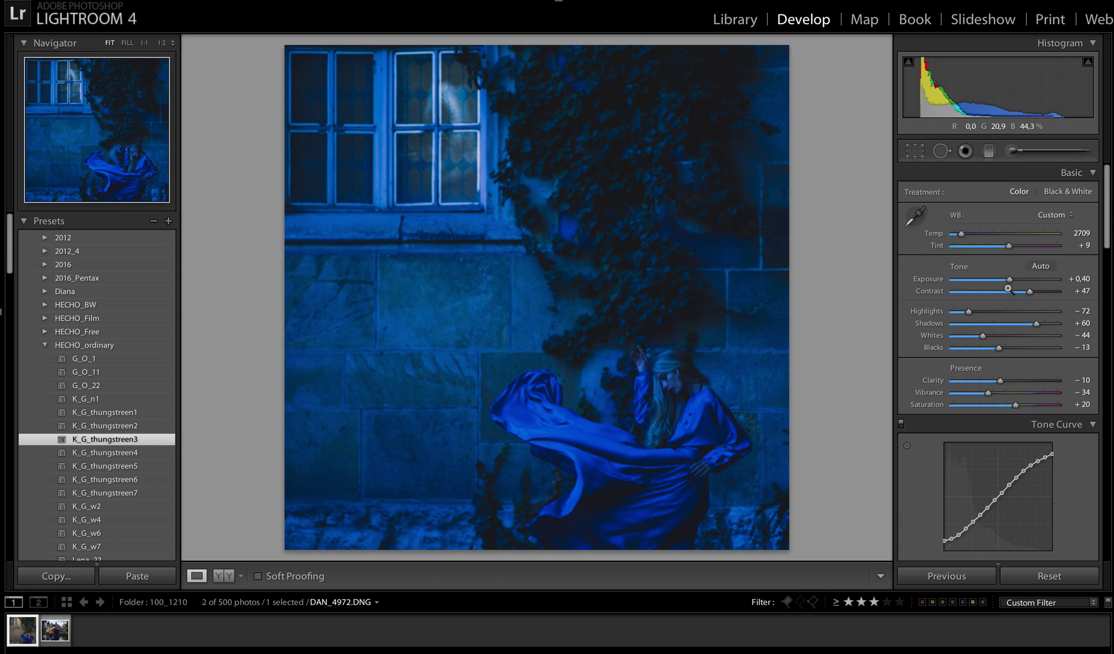
left_click_drag(1009, 282, 1018, 282)
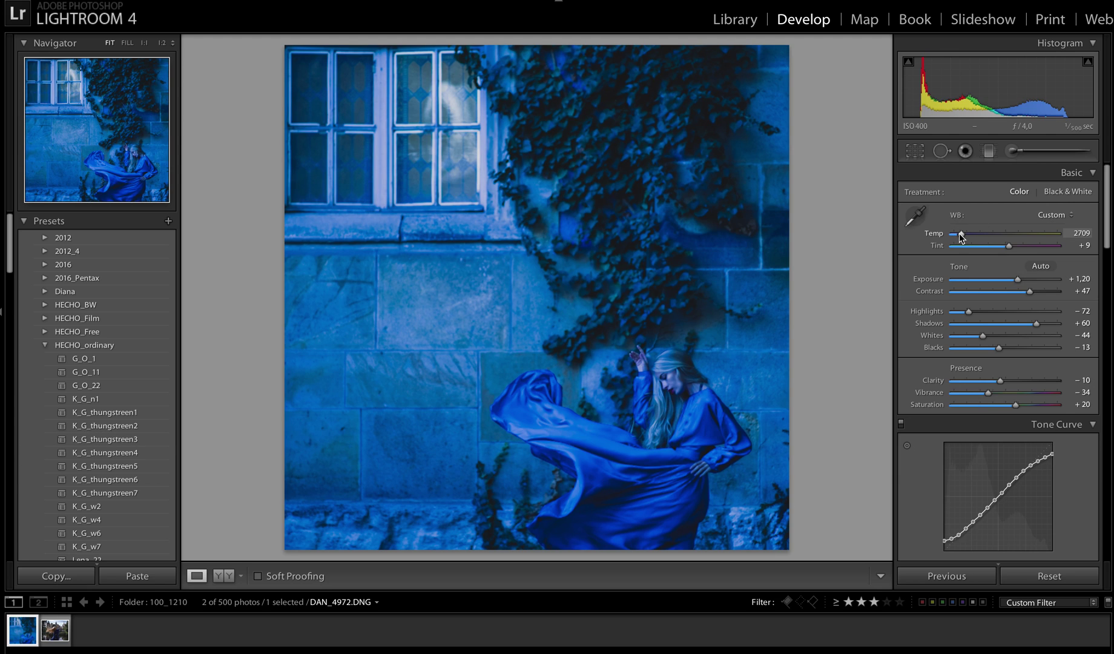
left_click_drag(963, 237, 986, 237)
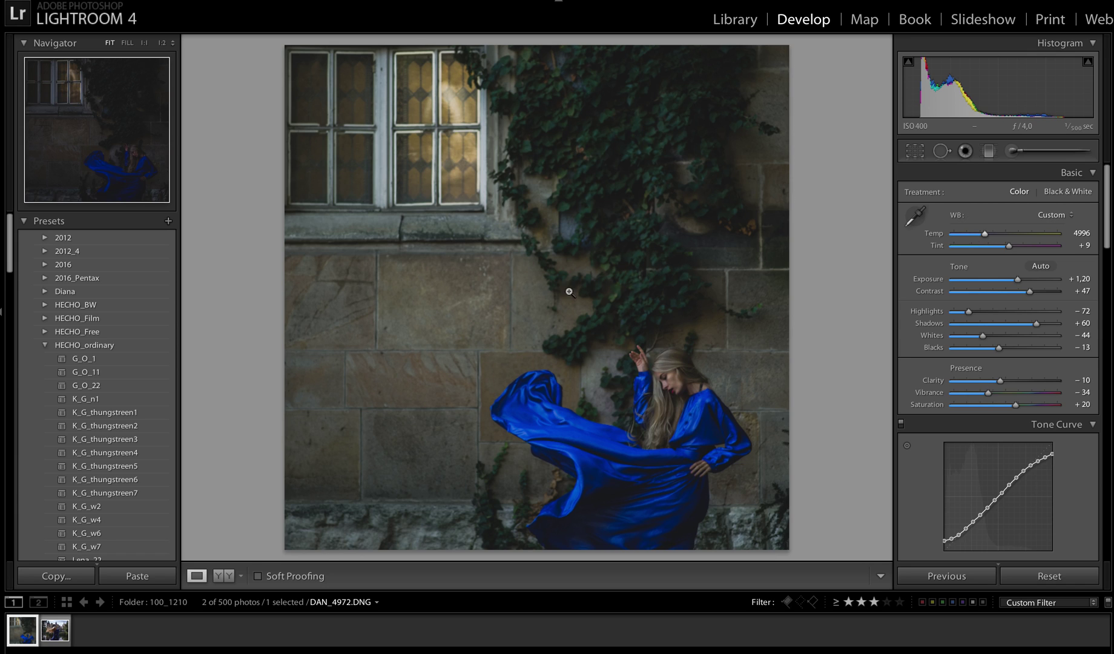
- Apply K_G_w2 at +1,50 exposure with Temp around 4270
left_click(115, 507)
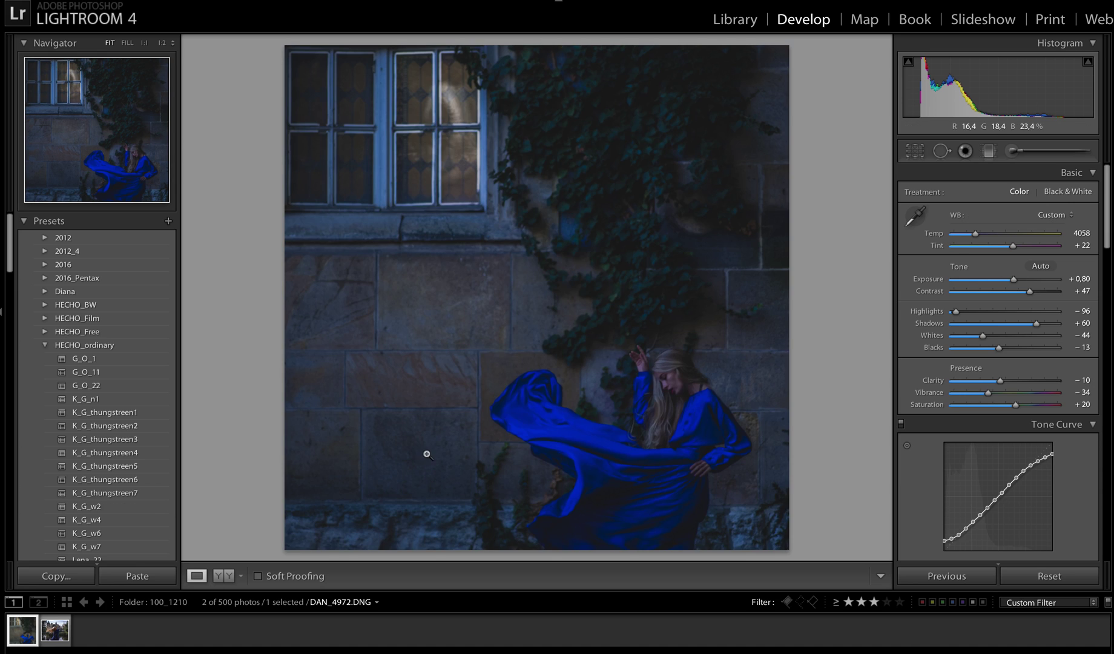
left_click_drag(1014, 279, 1021, 279)
left_click_drag(981, 238, 977, 238)
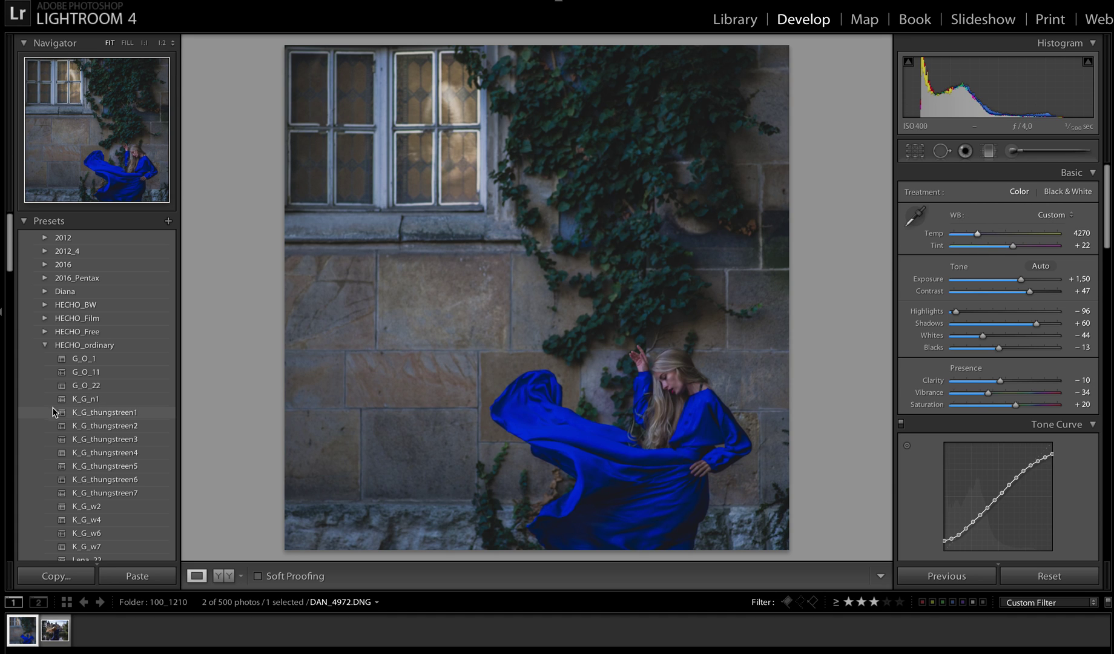
scroll(61, 412, "down", 10)
- Apply Sony_1, brightened to +1,65 exposure and warmed to remove the blue cast
scroll(77, 412, "up", 3)
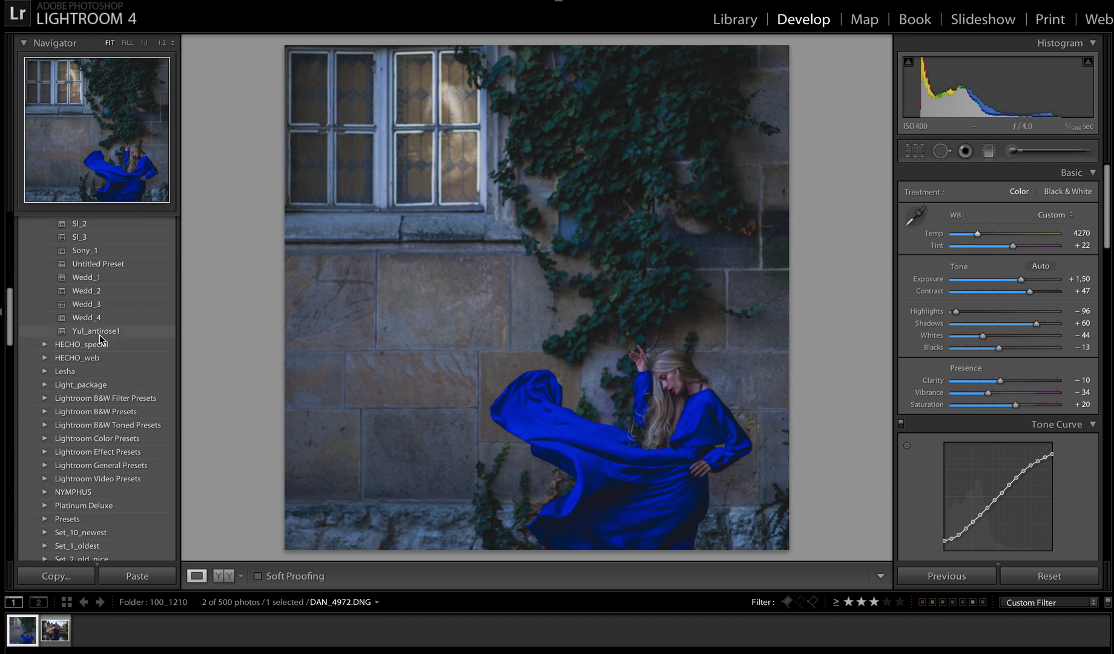
left_click(92, 251)
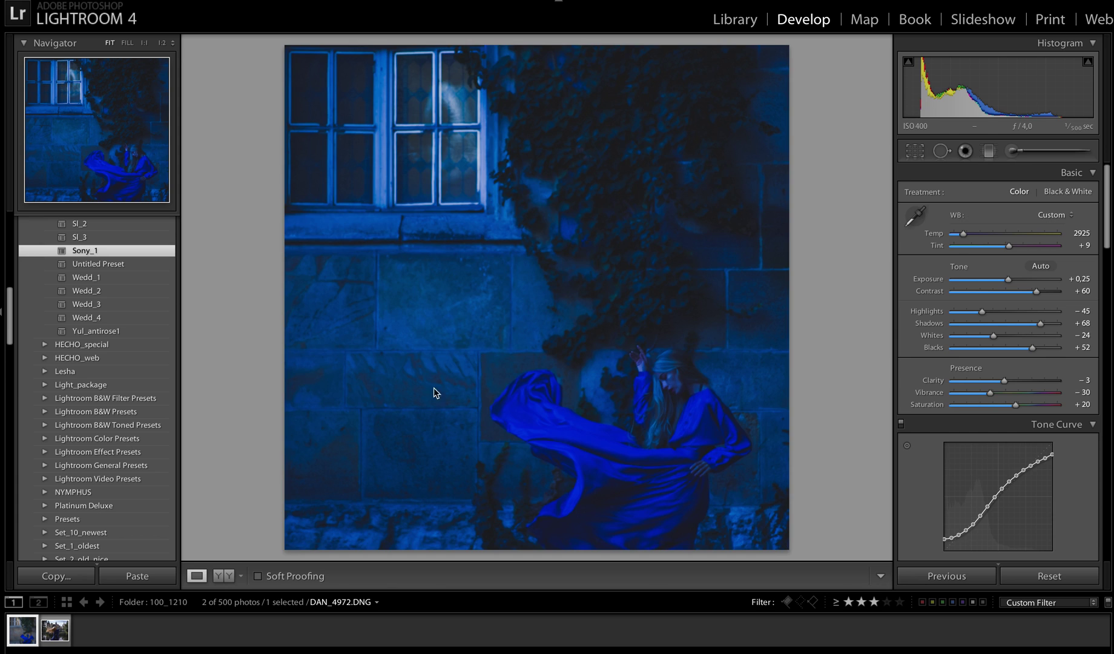
left_click_drag(1009, 279, 1022, 280)
left_click_drag(963, 234, 987, 238)
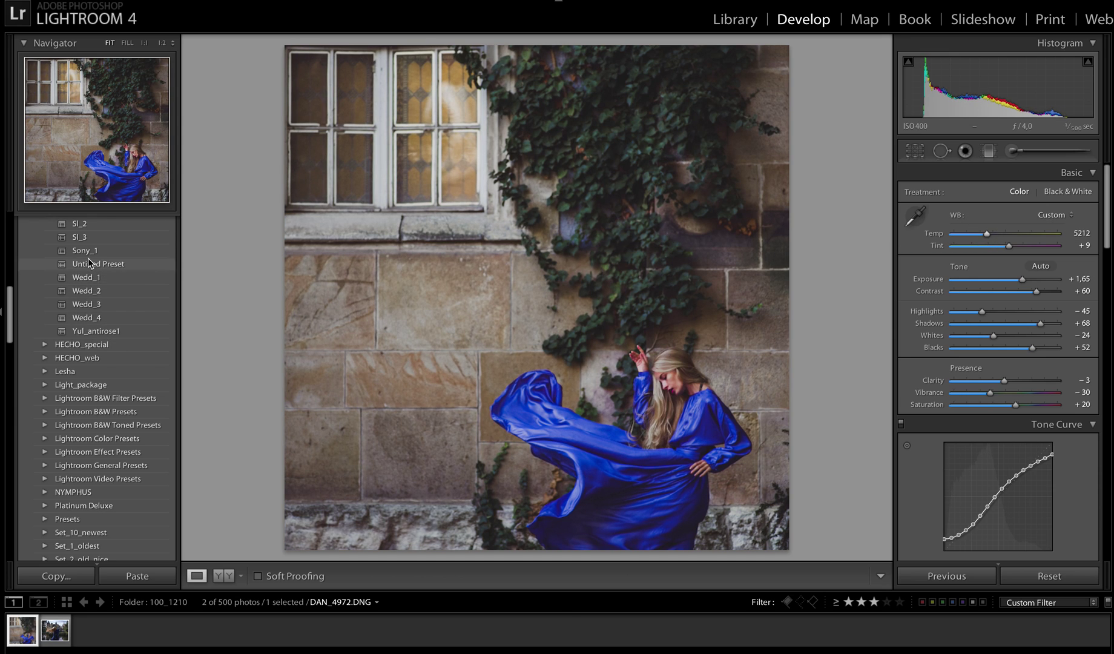
- Apply Sl_3 and raise exposure to about +1,55
left_click(89, 237)
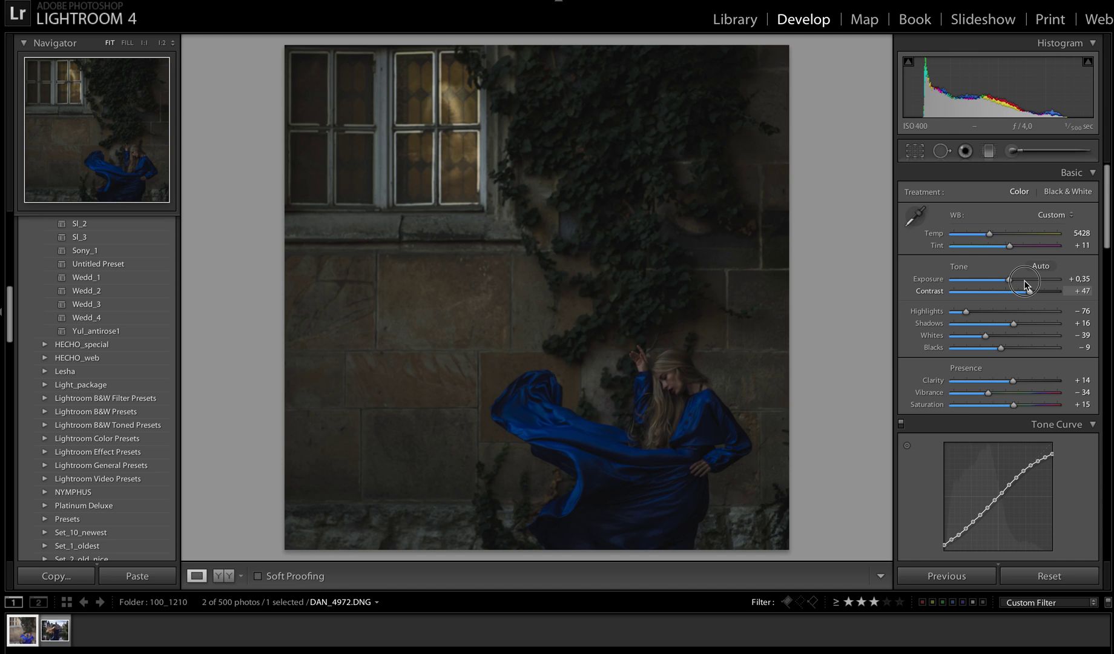
left_click(1024, 281)
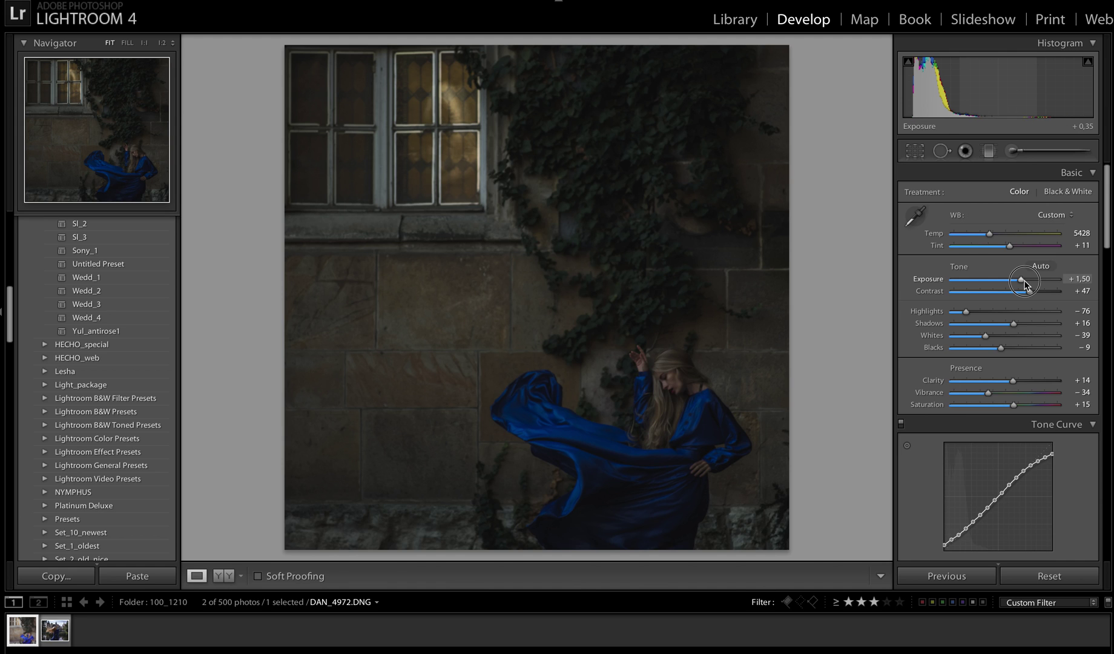
left_click_drag(1024, 282, 1013, 247)
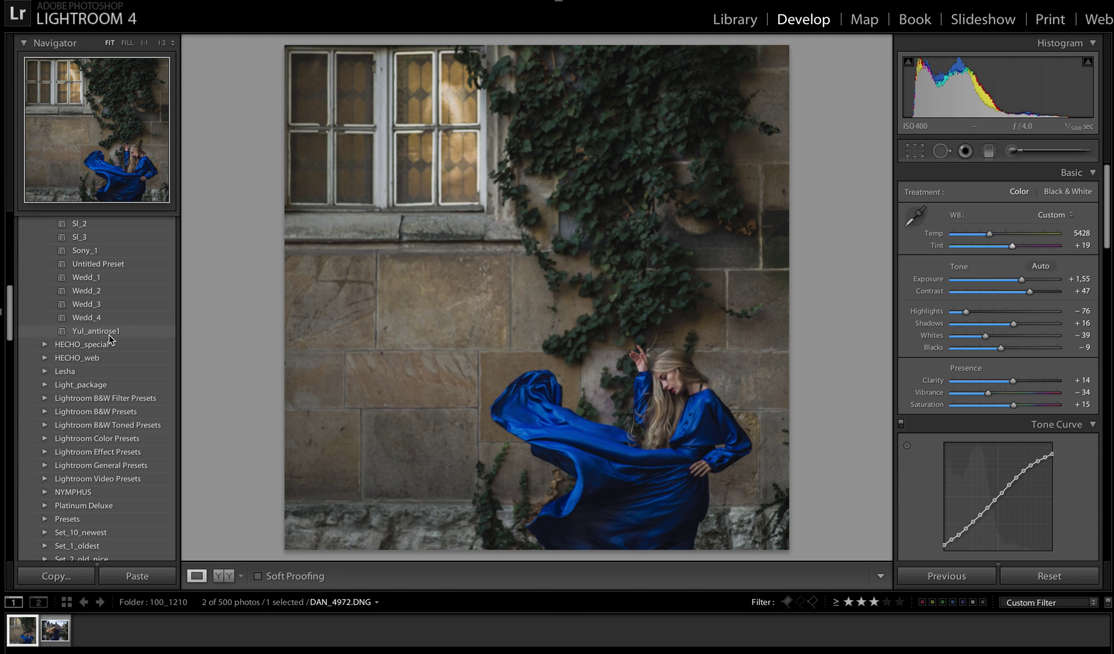
- Expand the HECHO_special group and apply the Anis_1 preset
scroll(96, 339, "up", 1)
left_click(44, 378)
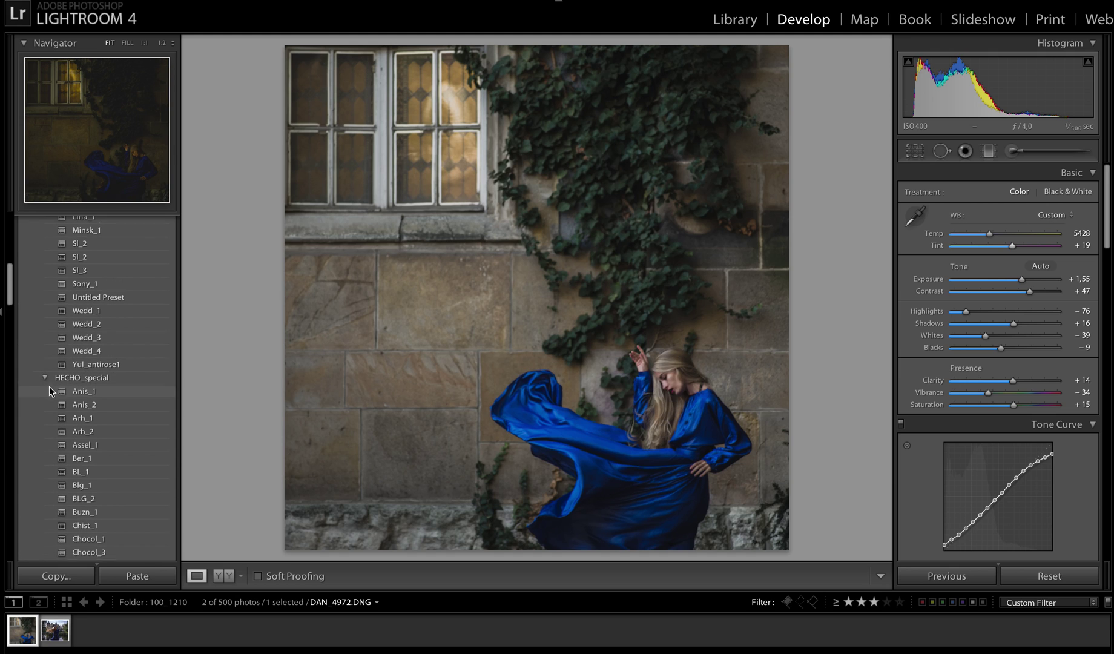
scroll(51, 384, "down", 2)
left_click(86, 325)
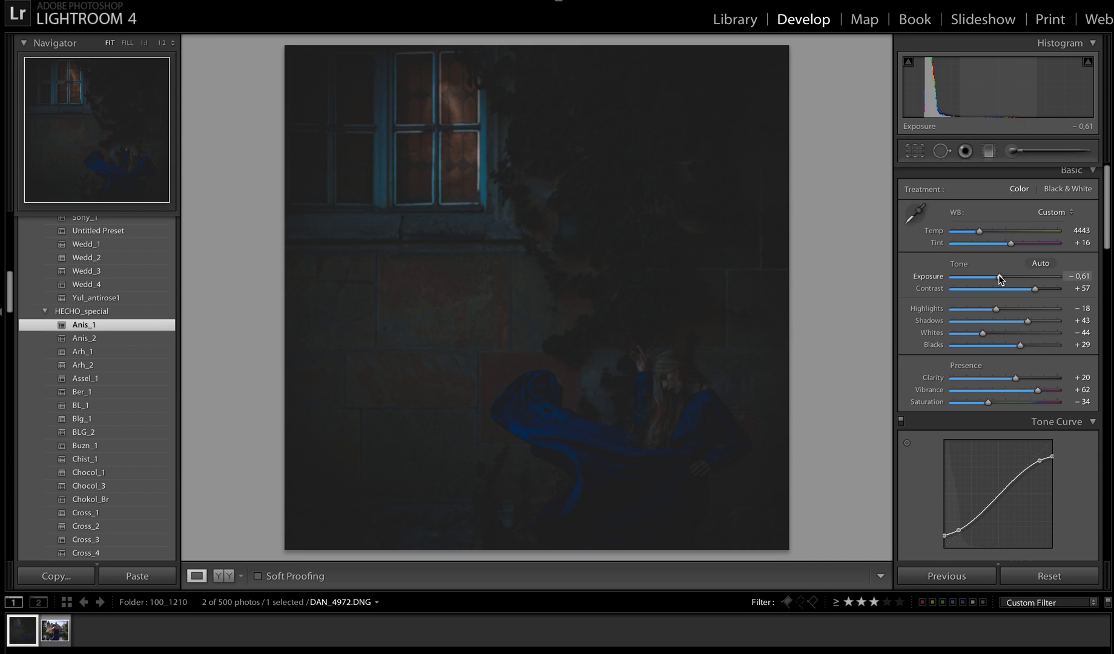
- Brighten Anis_1 to +1,70 exposure and warm Temp to 5501, then try Arh_1
left_click_drag(1001, 278, 1019, 281)
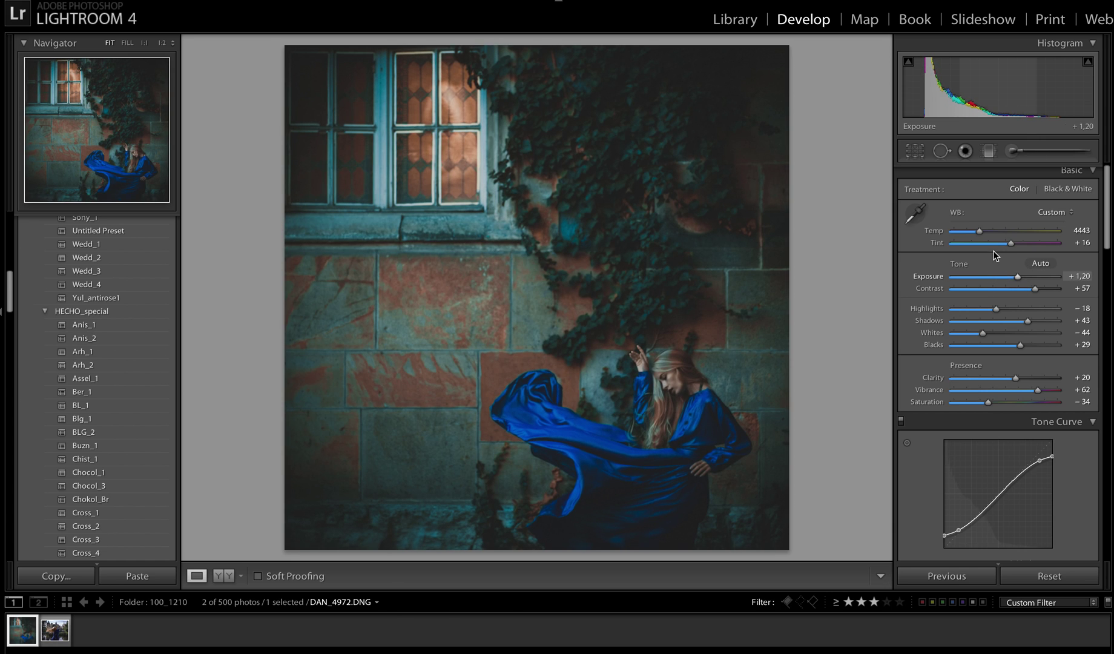
left_click_drag(982, 232, 993, 237)
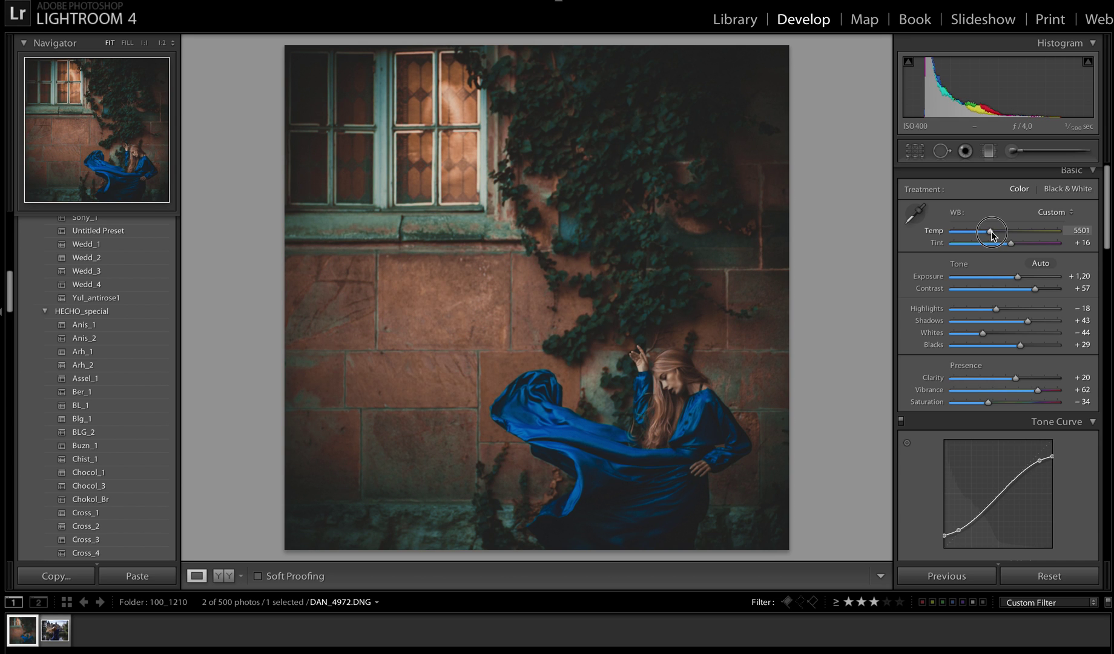
left_click_drag(1017, 277, 1024, 280)
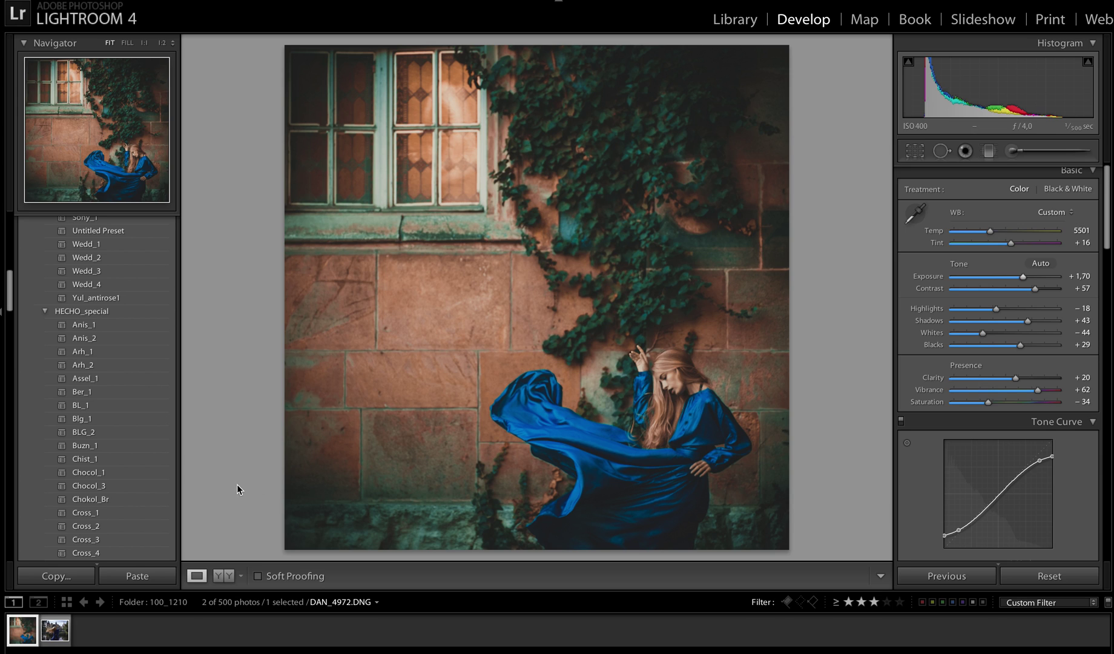
left_click(80, 351)
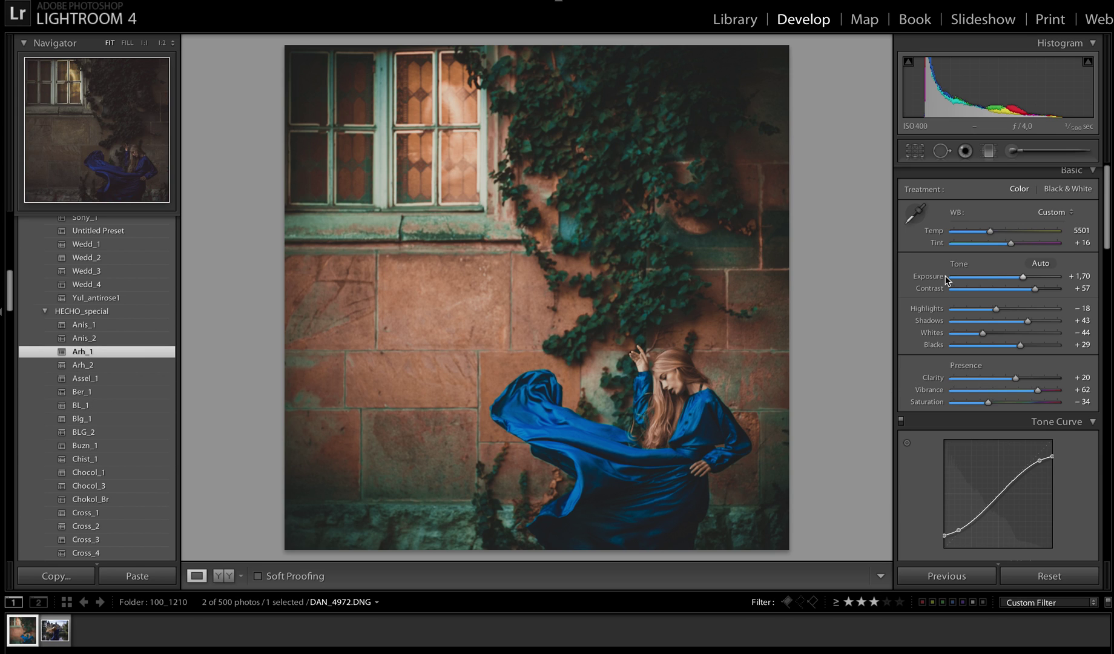
- Undo back to the chosen preset, then raise exposure to +1,25 and Temp to 5438
key("ctrl+z")
left_click(1013, 280)
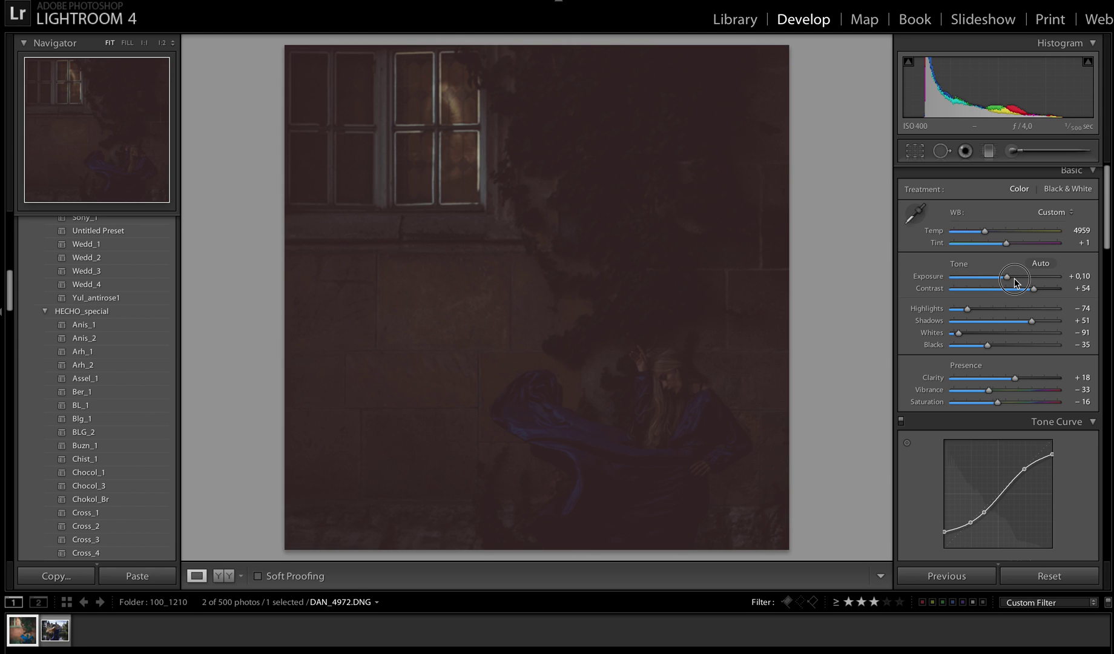
left_click_drag(1015, 281, 1022, 282)
left_click_drag(985, 232, 1024, 280)
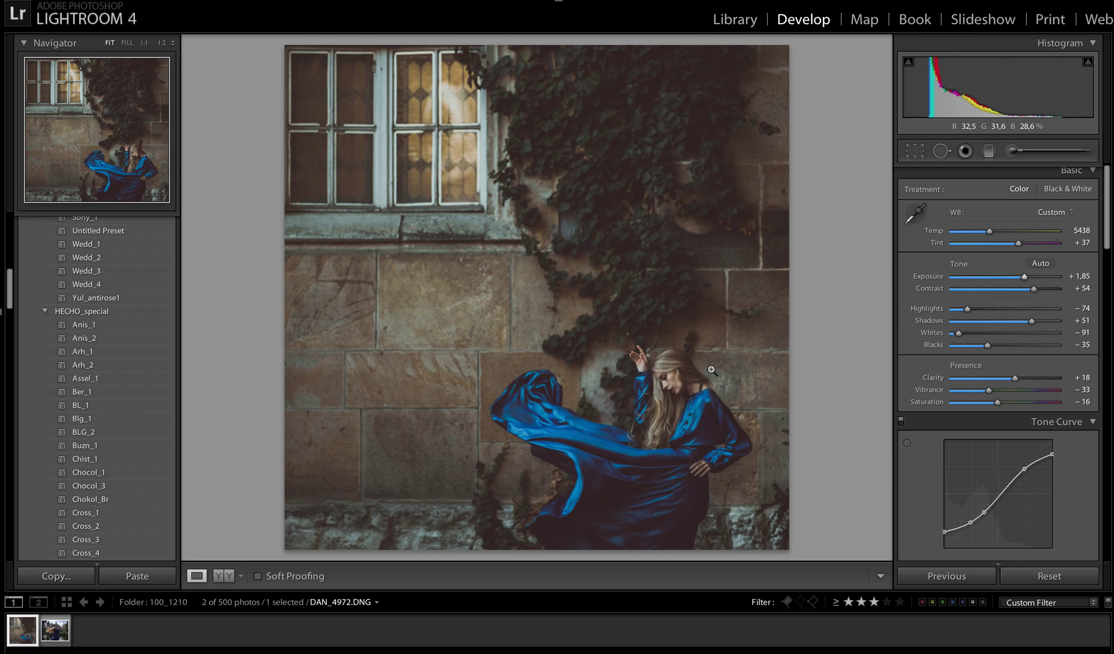
- Apply Ber_1 and set Exposure +1,70, Temp 4949 and Tint +21
left_click(94, 397)
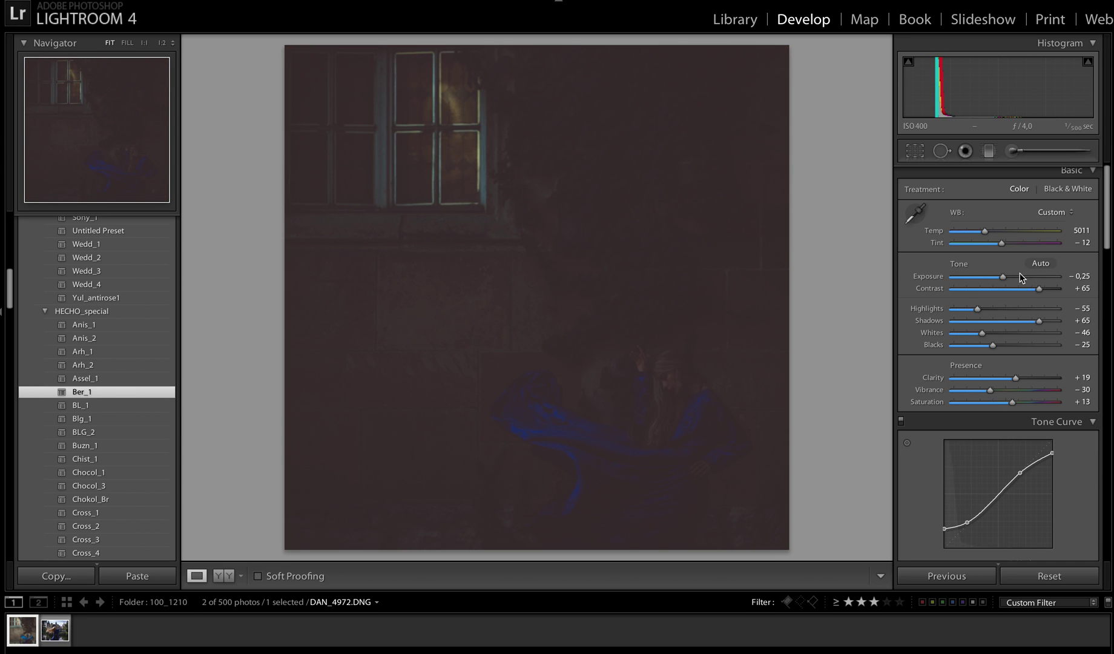
double_click(1018, 278)
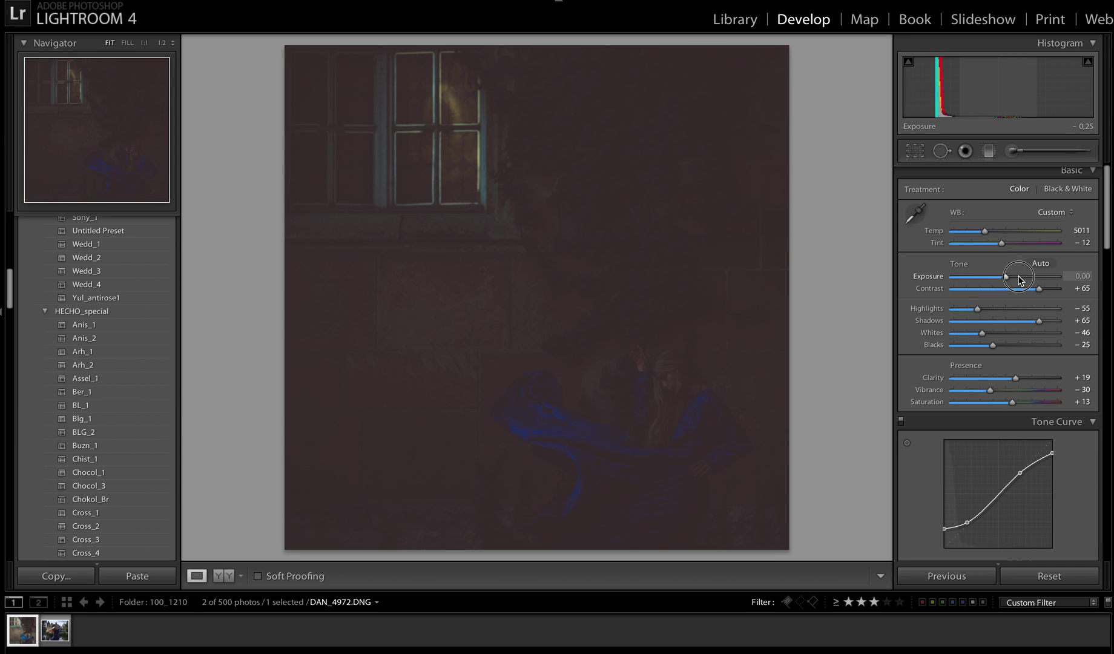
left_click(1020, 278)
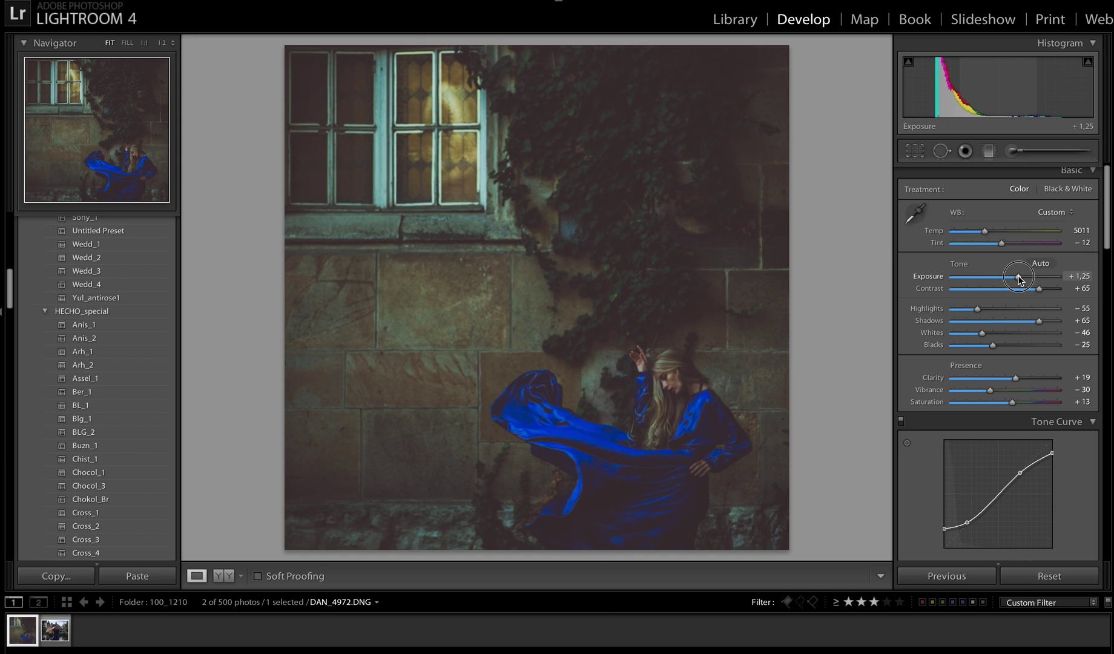
left_click(987, 231)
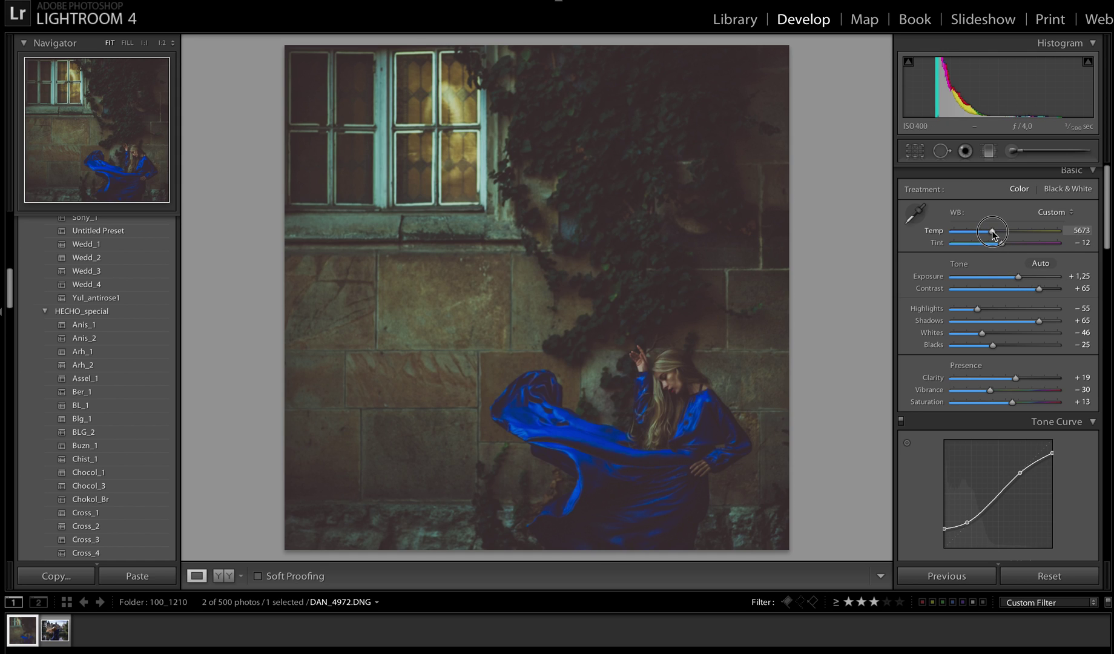
left_click(983, 231)
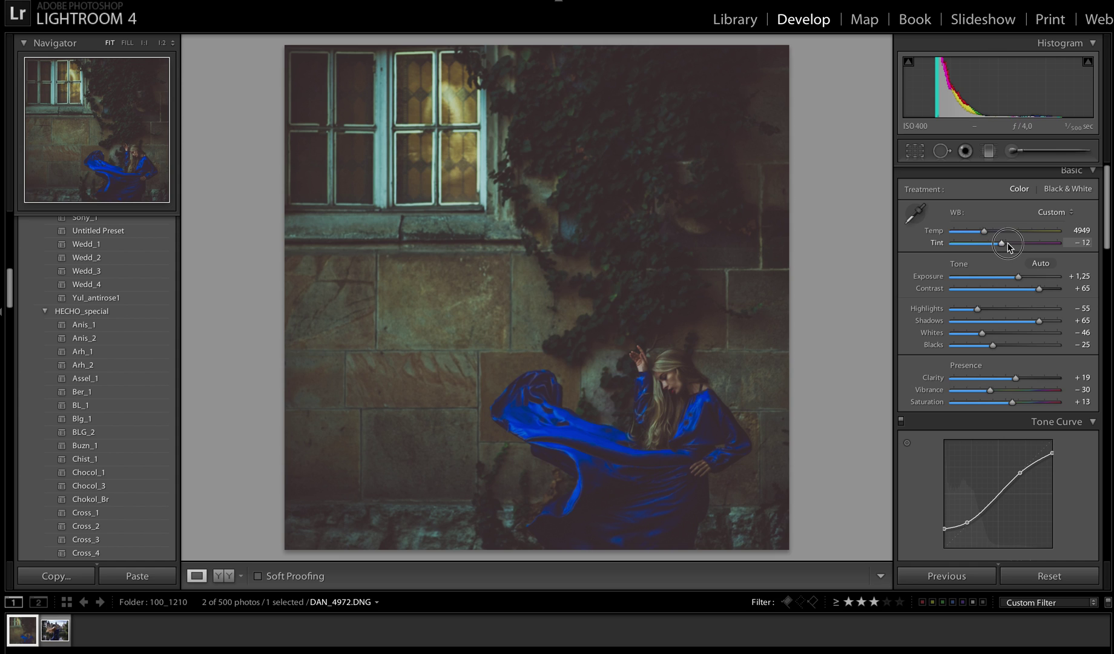
left_click_drag(1009, 245, 1022, 279)
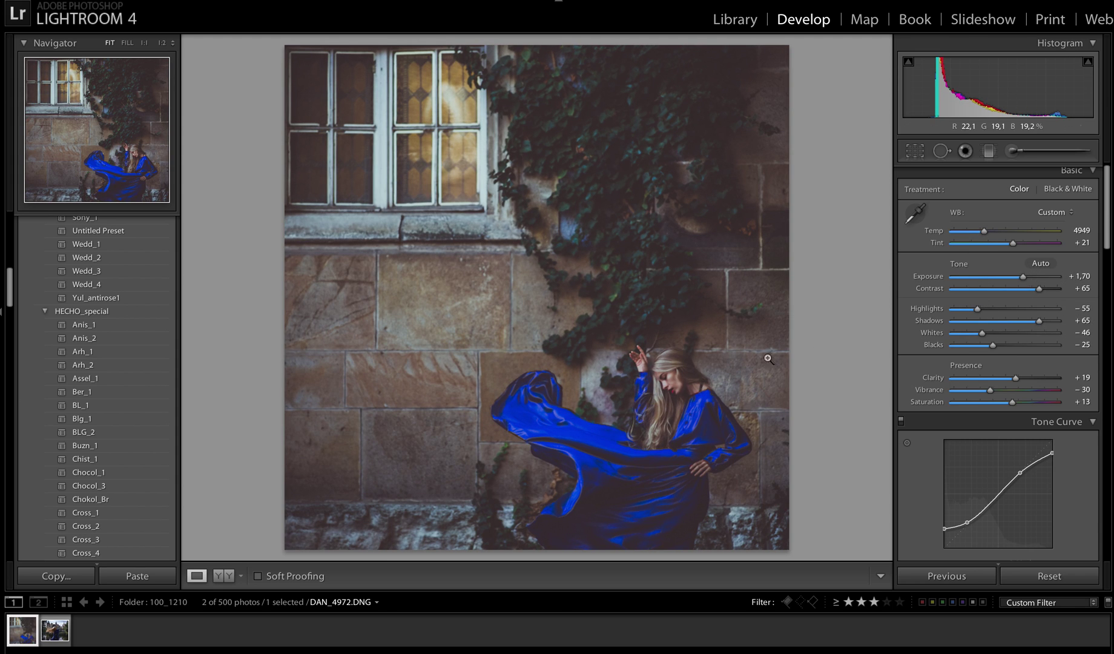
scroll(107, 457, "down", 3)
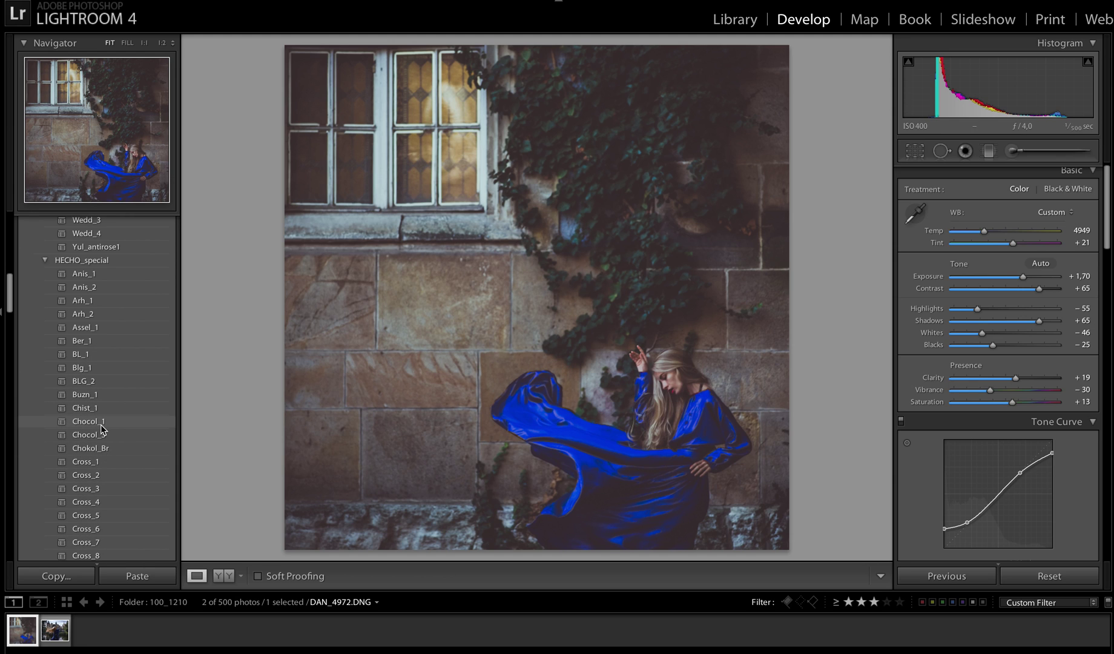
- Try the Chocol_1 preset with brighter exposure and white balance set to 4701
left_click(101, 426)
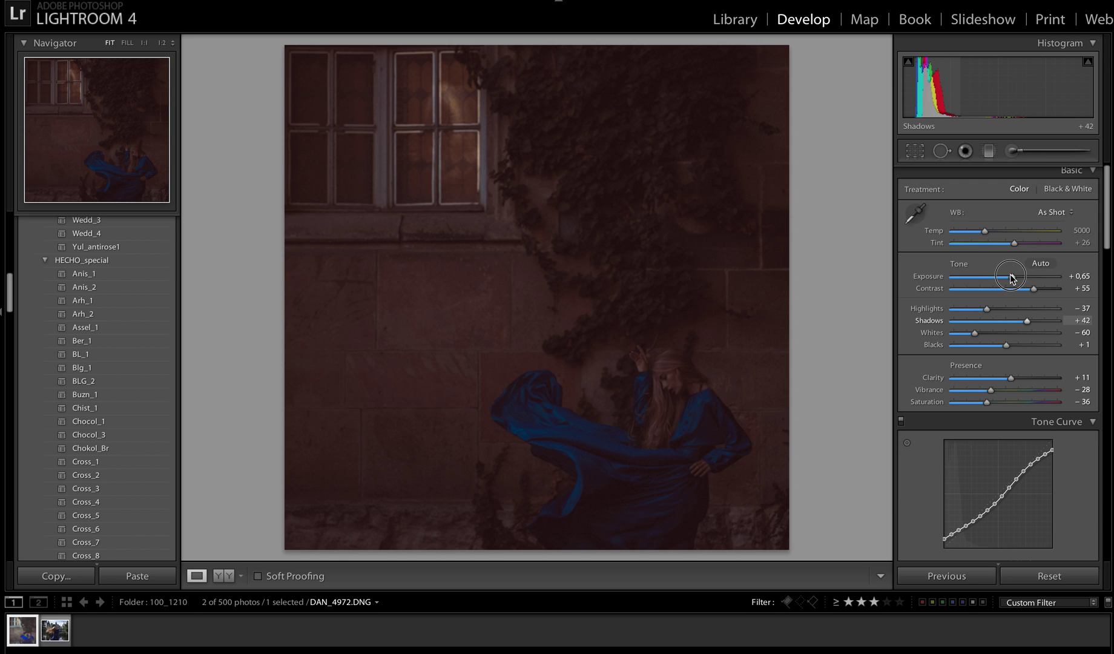
left_click_drag(1012, 278, 1022, 278)
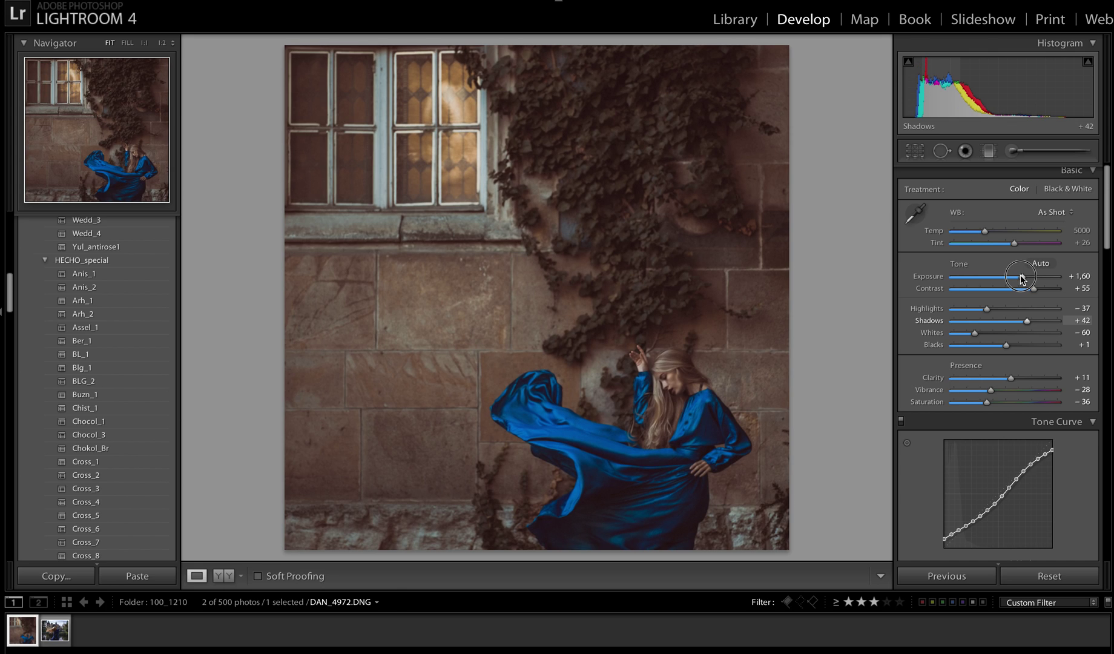
mouse_move(985, 233)
left_mouse_down()
mouse_move(968, 235)
mouse_move(981, 235)
left_mouse_up()
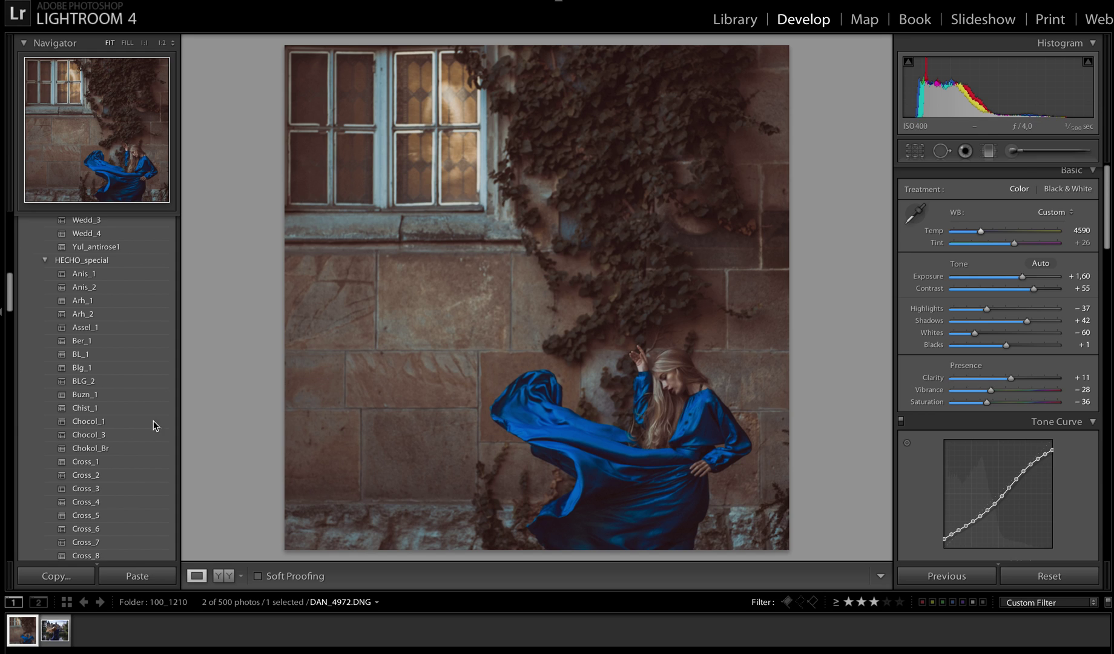
- Apply the D_S_dek_1 preset, then set Exposure to +1,30 and Temp to 4627
scroll(100, 436, "down", 3)
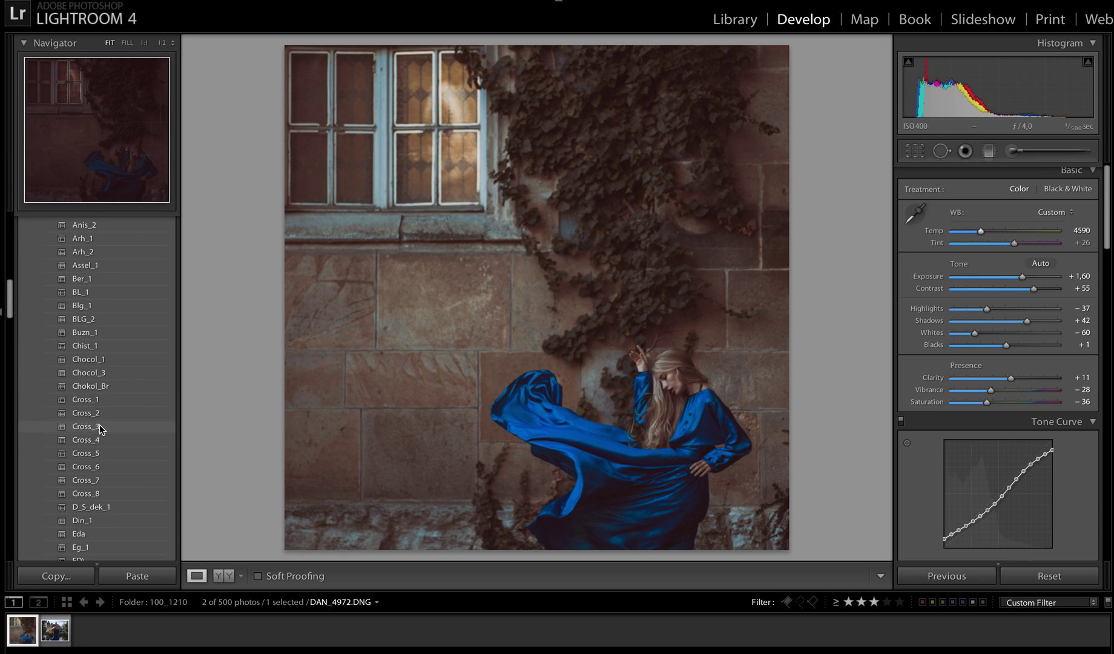
left_click(97, 508)
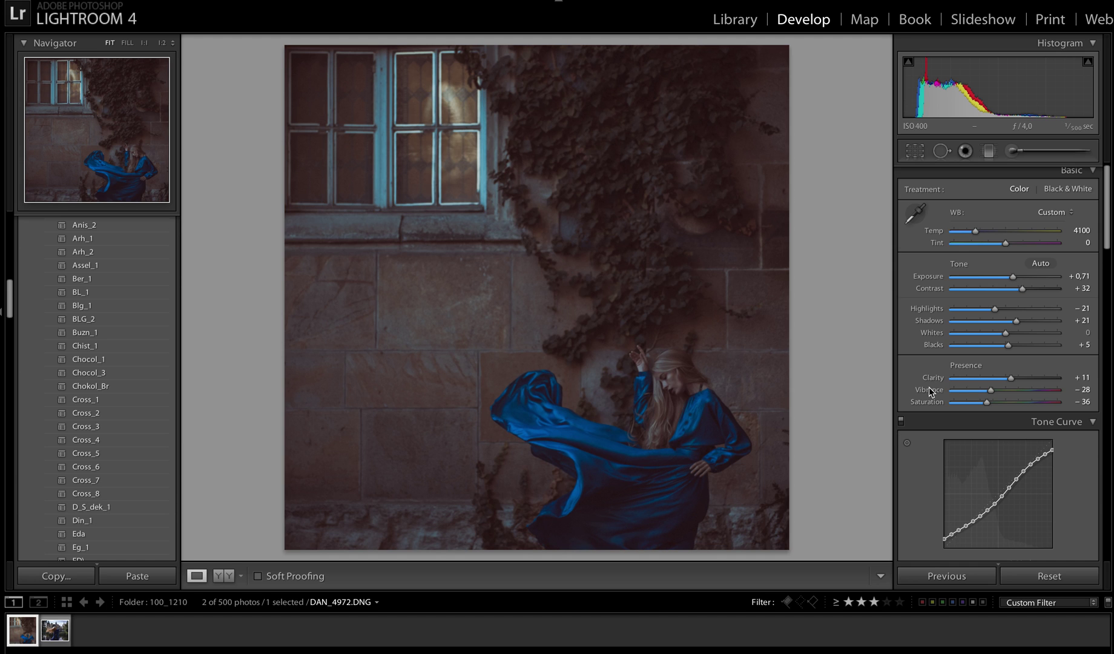
left_click_drag(1013, 277, 1023, 281)
left_click_drag(975, 231, 983, 234)
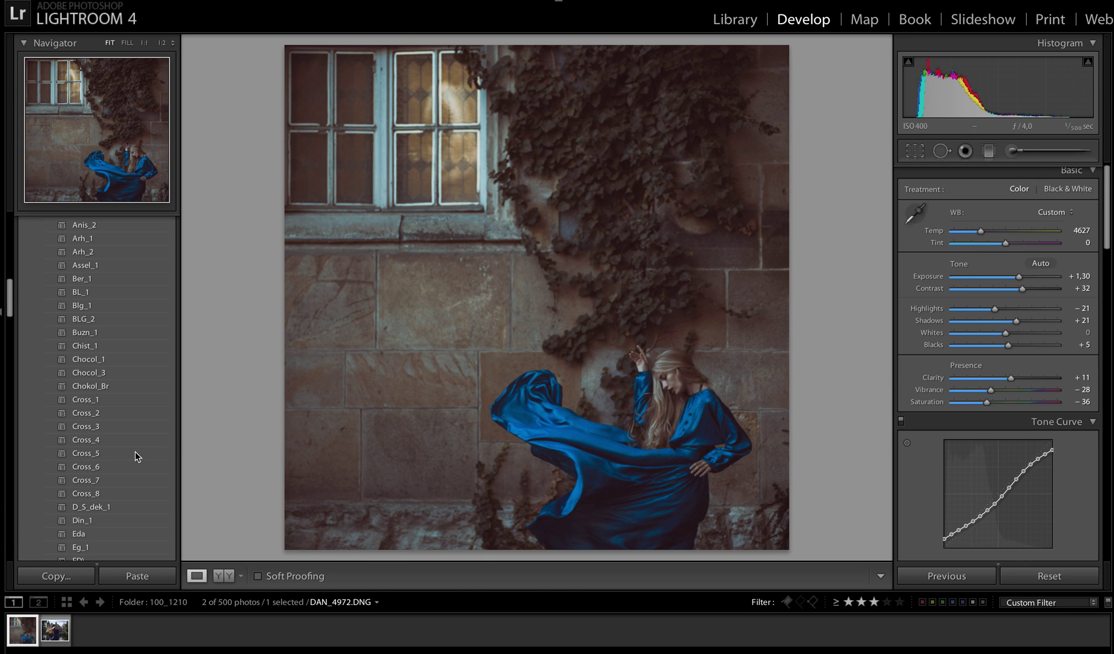
scroll(122, 457, "down", 5)
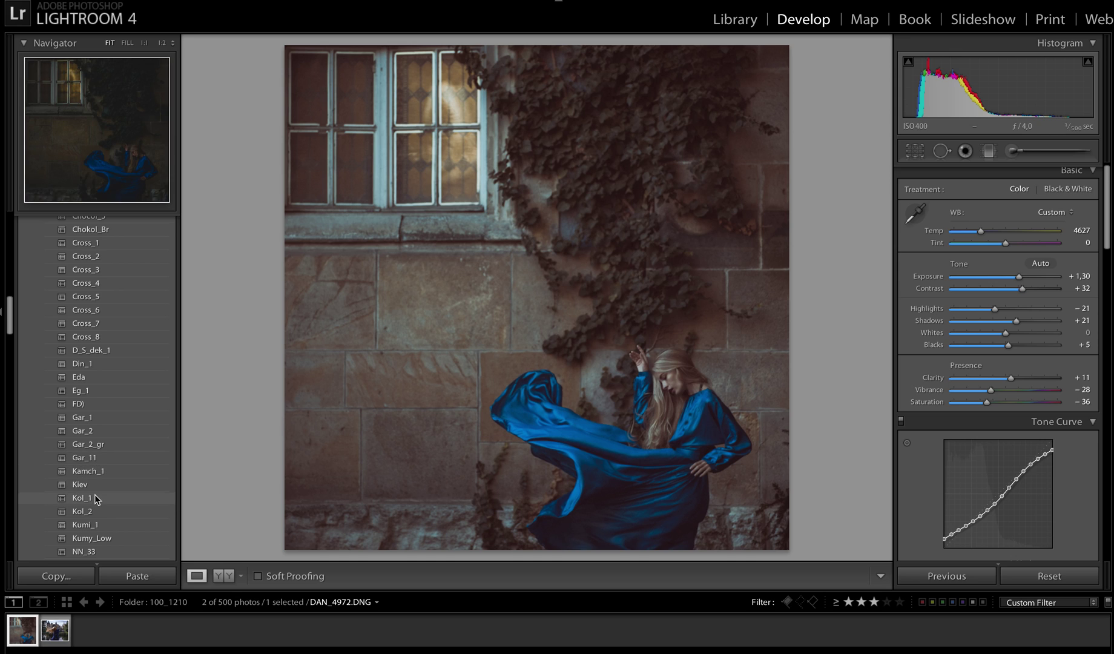
- Apply the Kamch_1 preset, raise Exposure from -0,61 to +1,10 and warm Temp to 4303
left_click(95, 478)
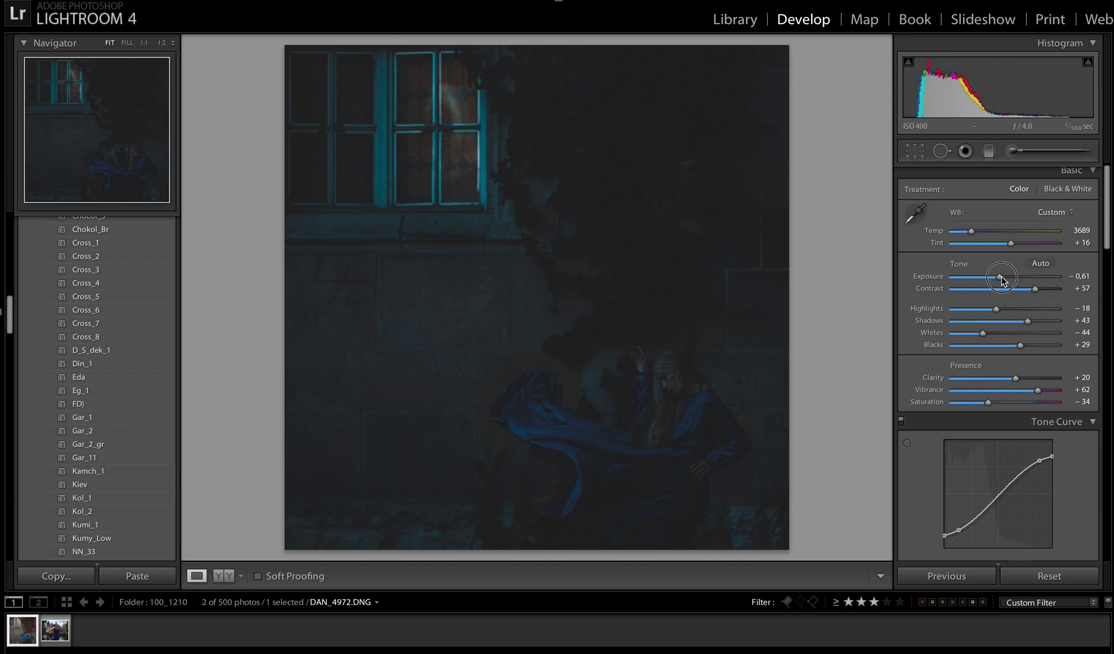
left_click(1009, 277)
left_click_drag(1010, 279, 1017, 279)
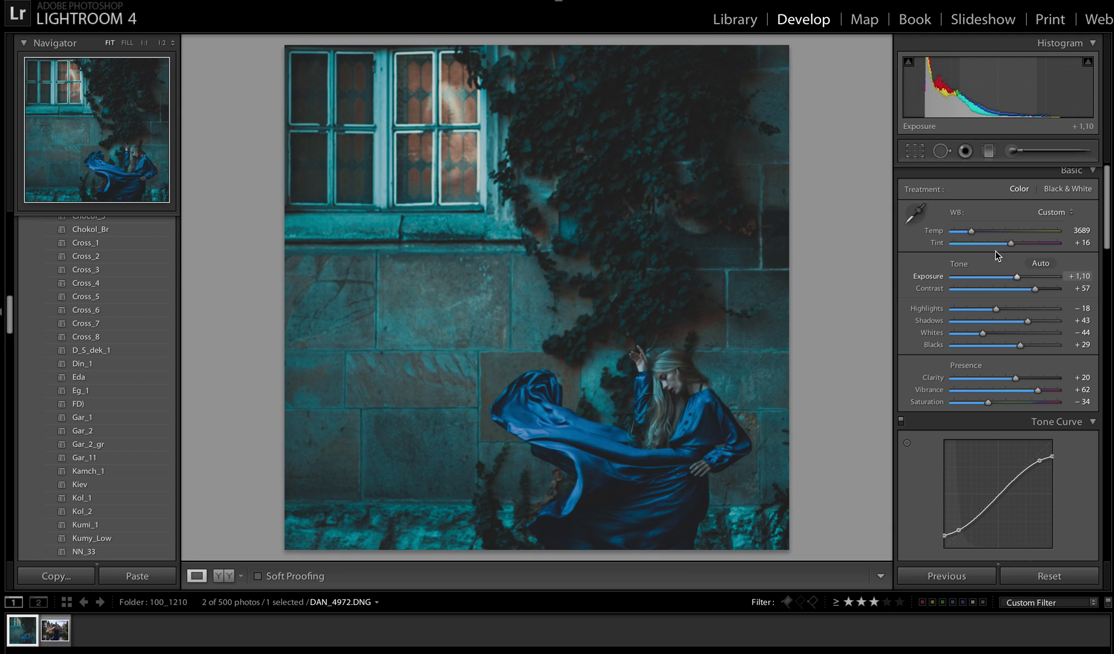
left_click_drag(973, 232, 980, 235)
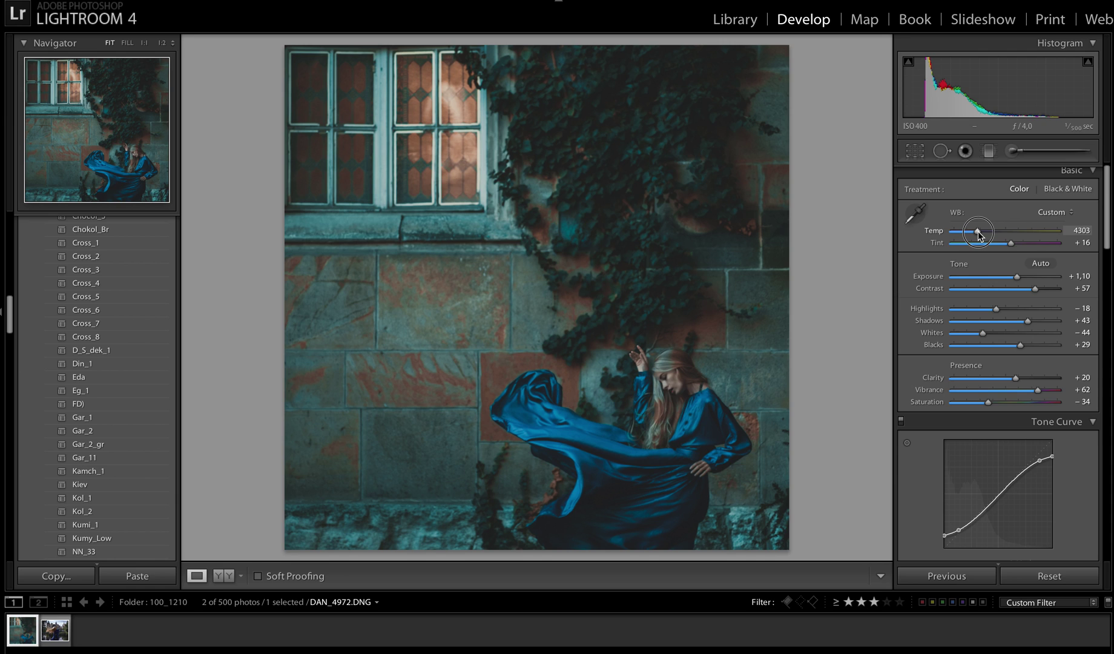
scroll(121, 418, "down", 5)
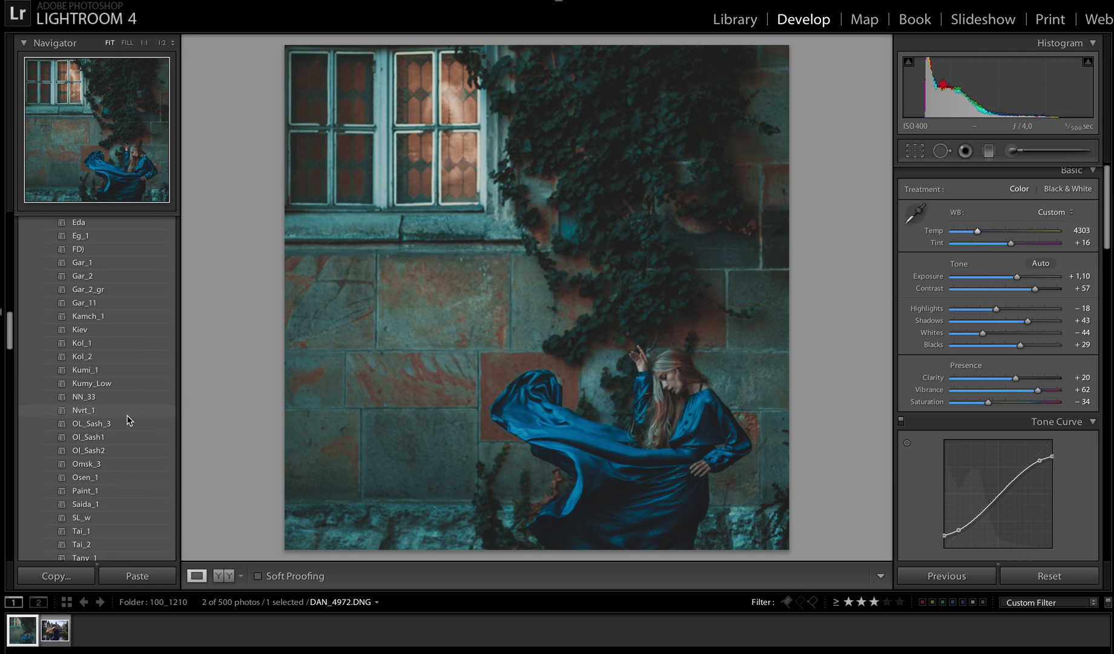
- Try Omsk_3 and Tai_2 with brighter exposure, then apply Zur_1 at Exposure +2,00
left_click(97, 464)
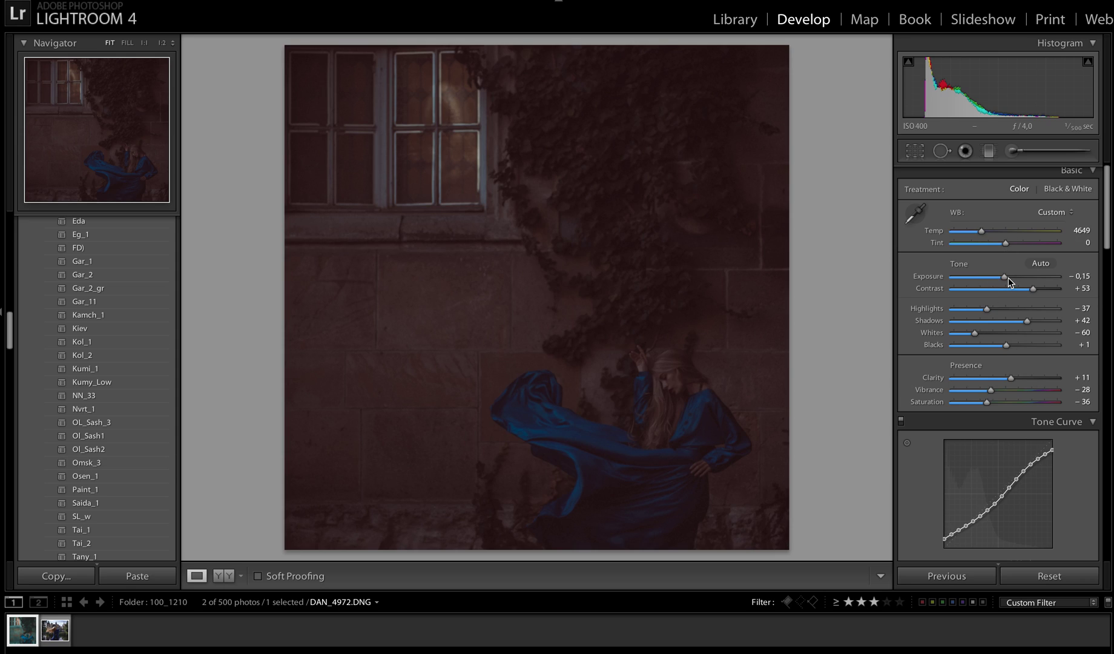
left_click(1024, 276)
scroll(100, 473, "down", 5)
left_click(94, 419)
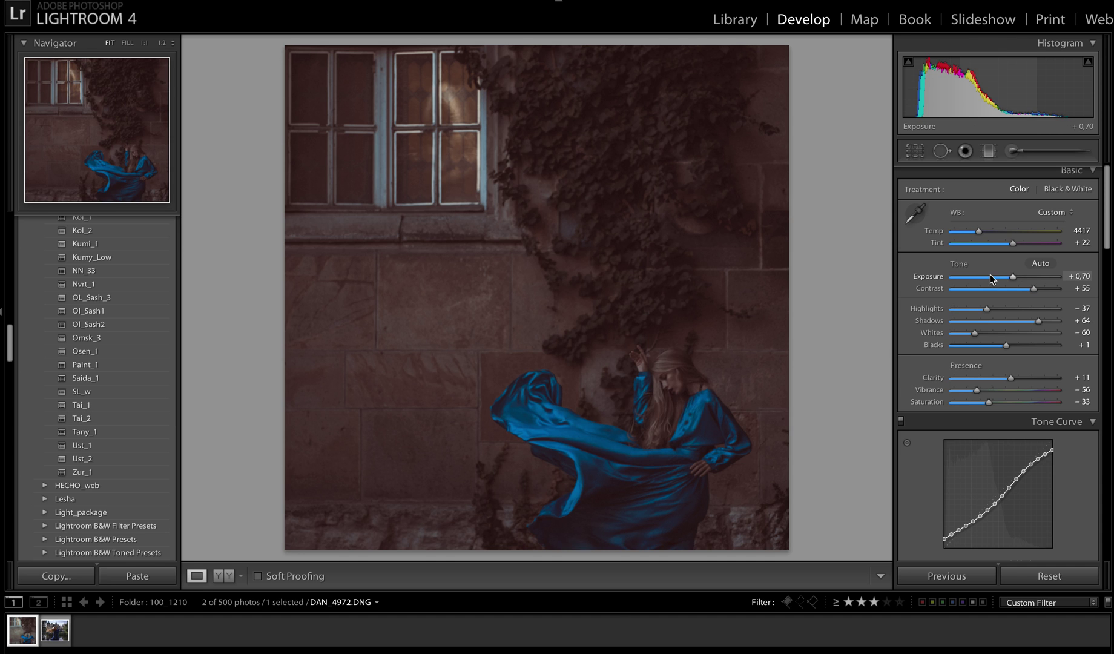
left_click_drag(1014, 277, 1026, 278)
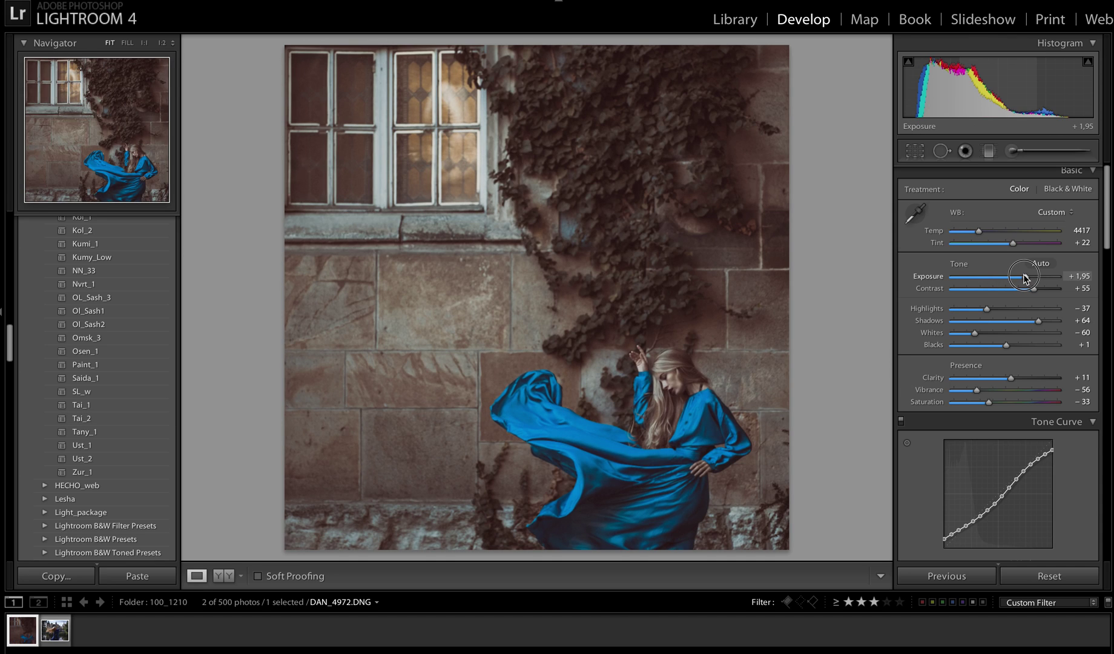
left_click(98, 473)
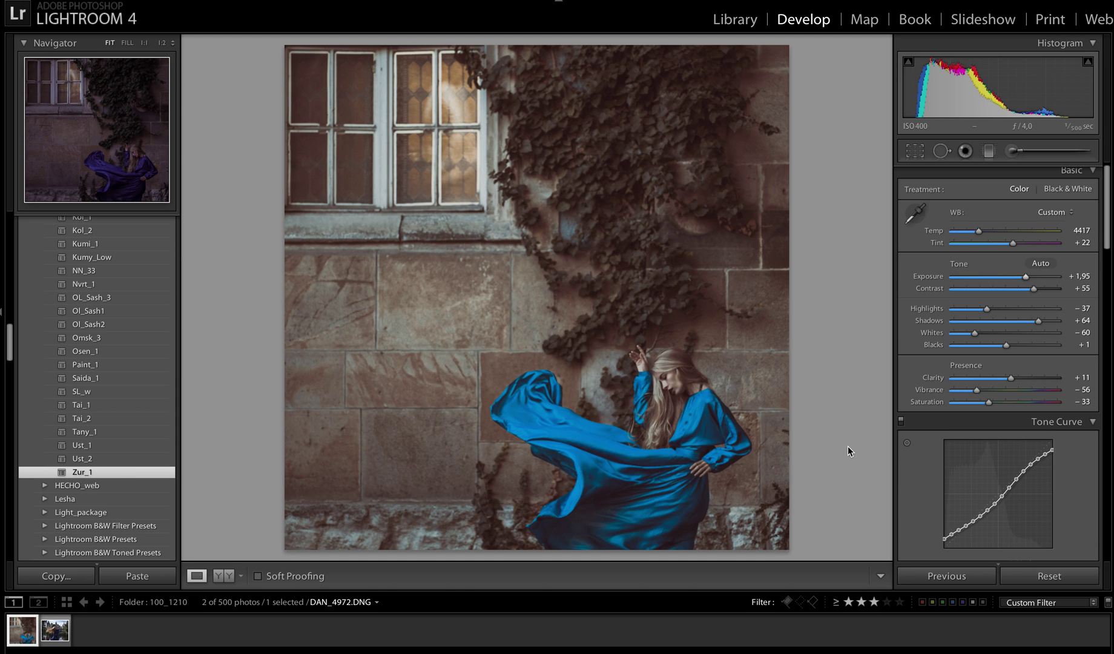
left_click_drag(1008, 282, 1028, 280)
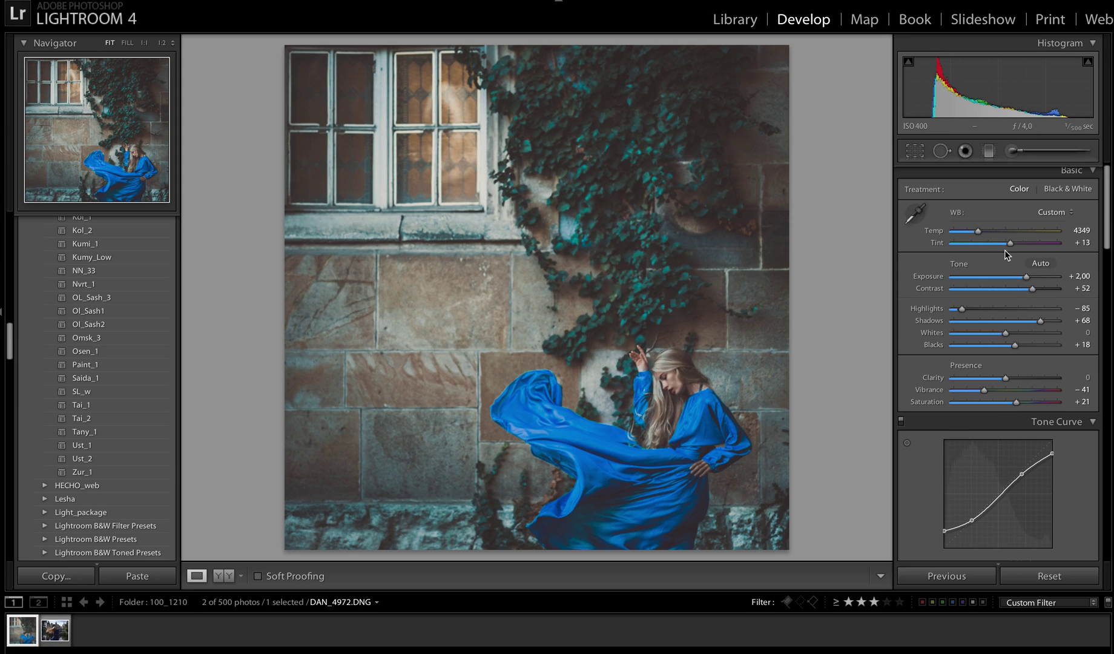
- Collapse the HECHO_special and HECHO_ordinary folders and expand HECHO_web
scroll(97, 379, "up", 10)
scroll(95, 376, "up", 2)
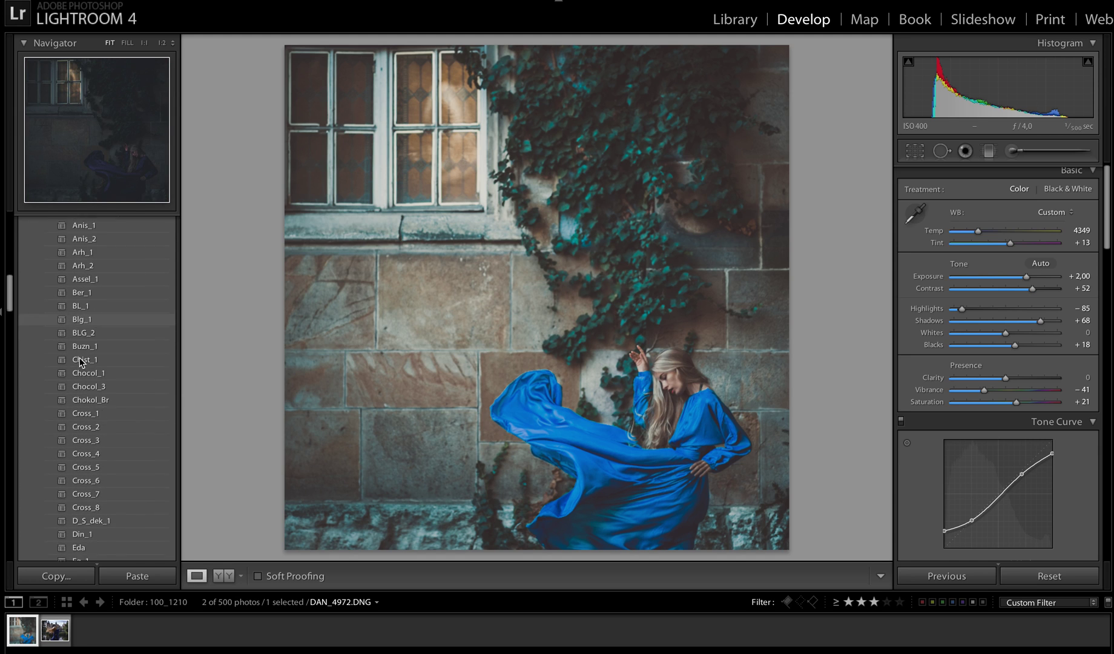
left_click(44, 325)
scroll(42, 328, "up", 8)
scroll(43, 324, "up", 9)
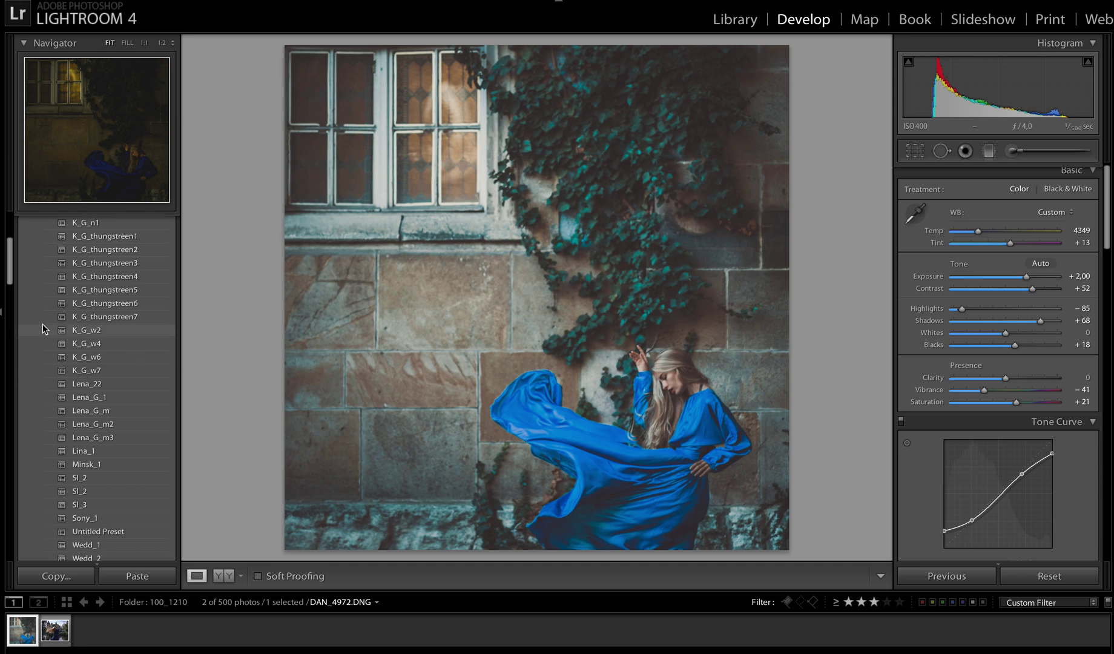
left_click(44, 307)
left_click(48, 336)
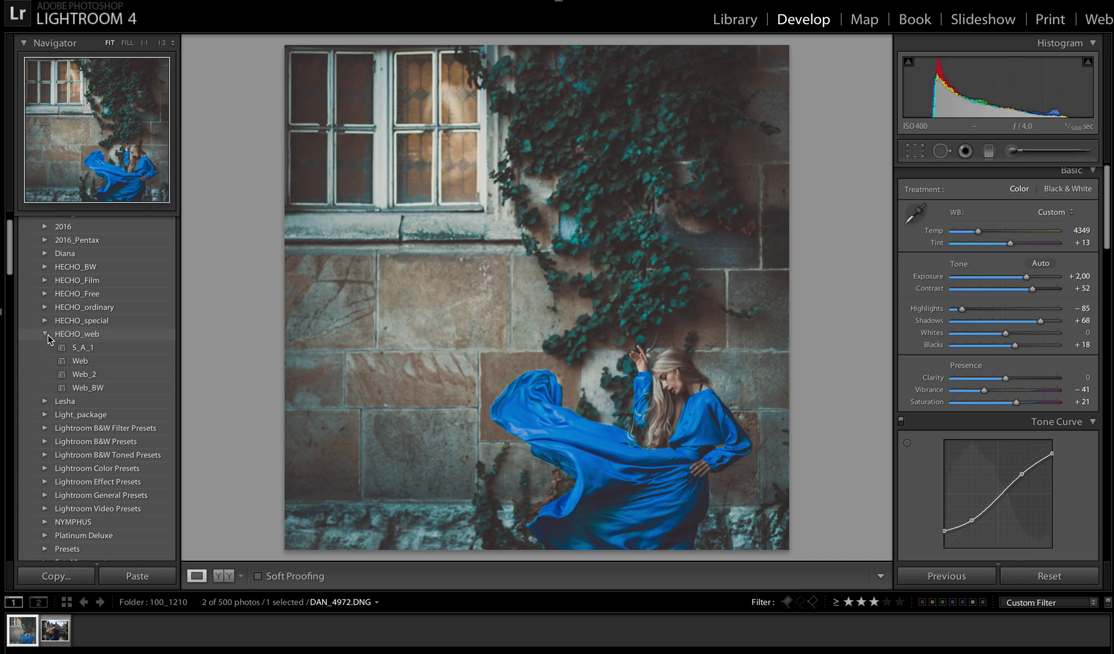
- Try S_A_1 at Exposure +1,65 and a brightened Web preset, then apply Web_2
left_click(74, 349)
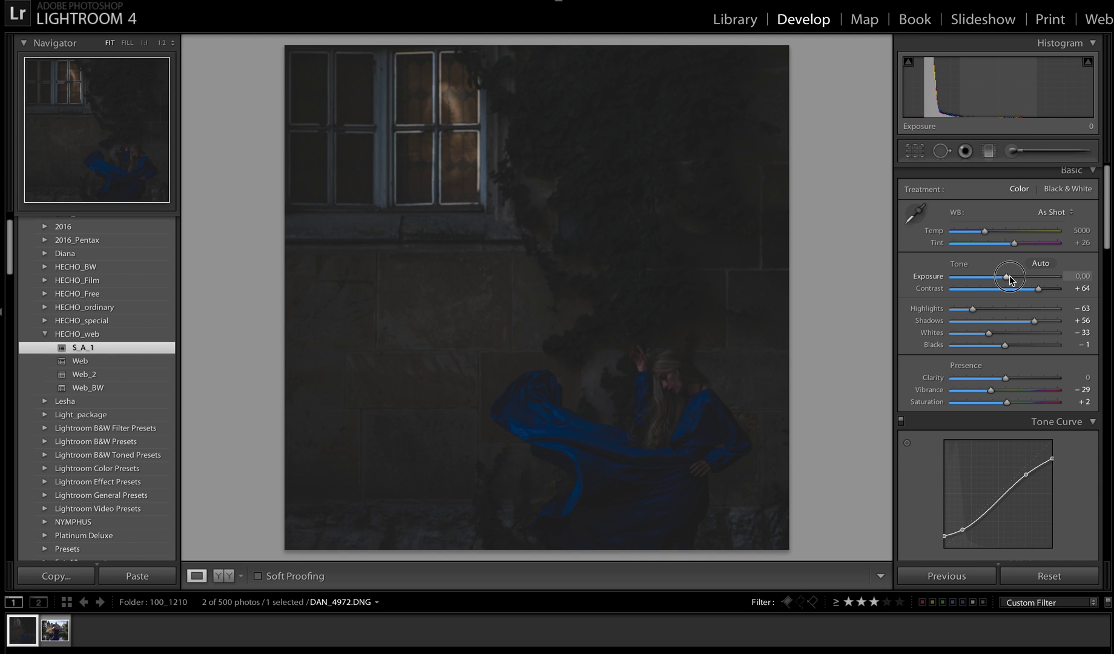
mouse_move(1006, 277)
left_mouse_down()
mouse_move(1023, 280)
mouse_move(1012, 277)
left_mouse_up()
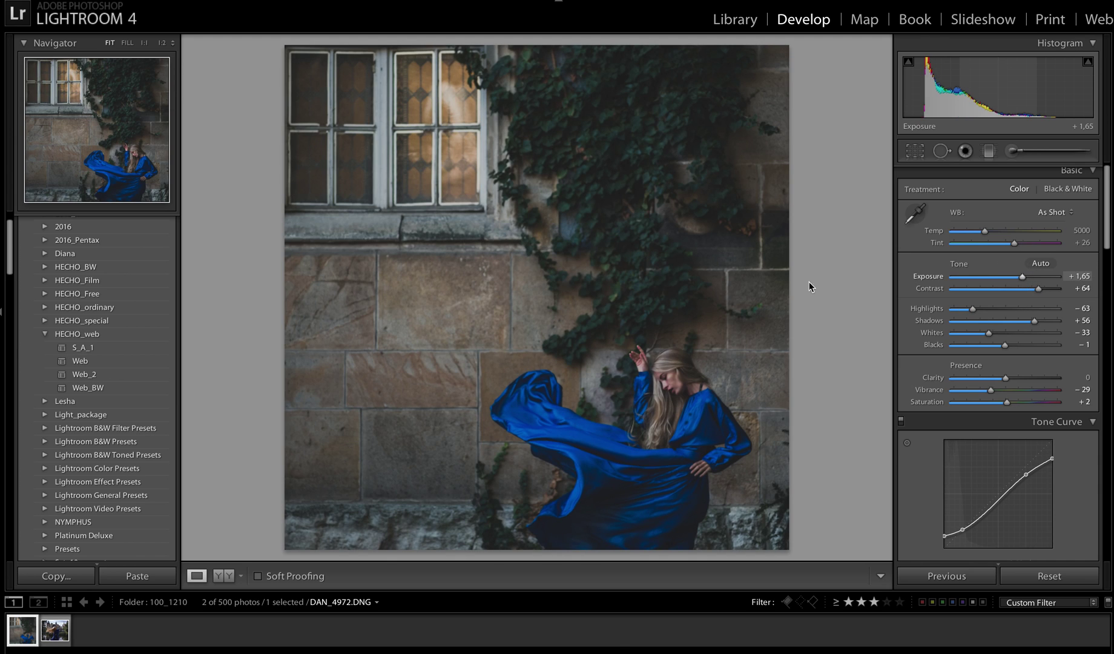
left_click(112, 362)
left_click_drag(1012, 277, 1026, 278)
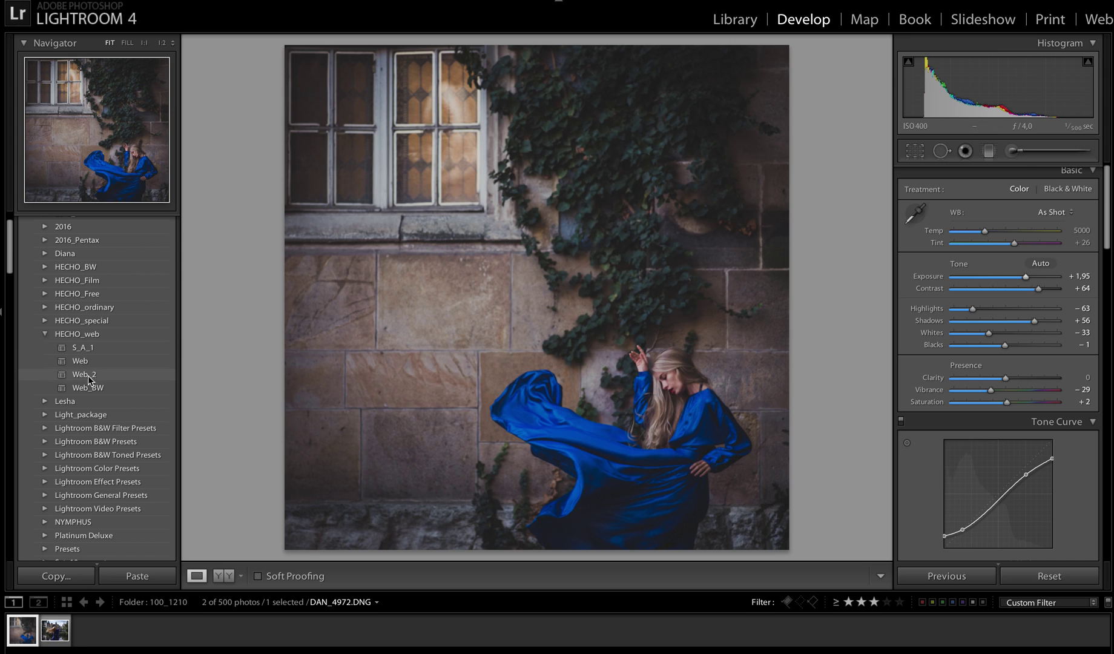
left_click(83, 374)
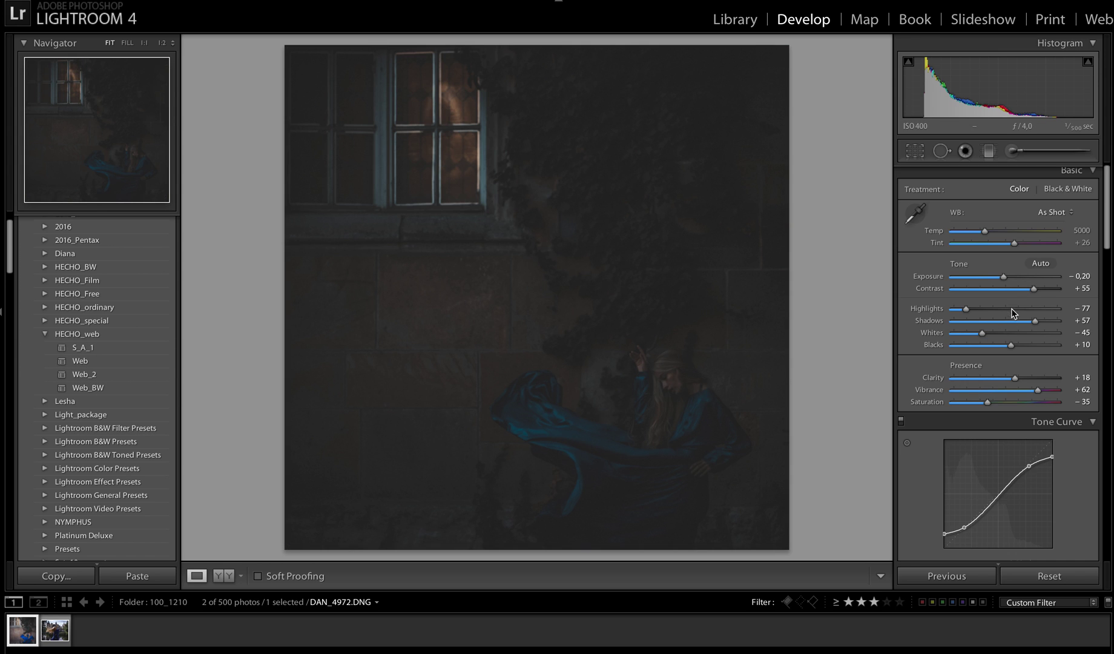
- Apply the Web_BW black-and-white preset at Exposure +1,55 and collapse the HECHO_web folder
left_click_drag(1004, 277, 1026, 281)
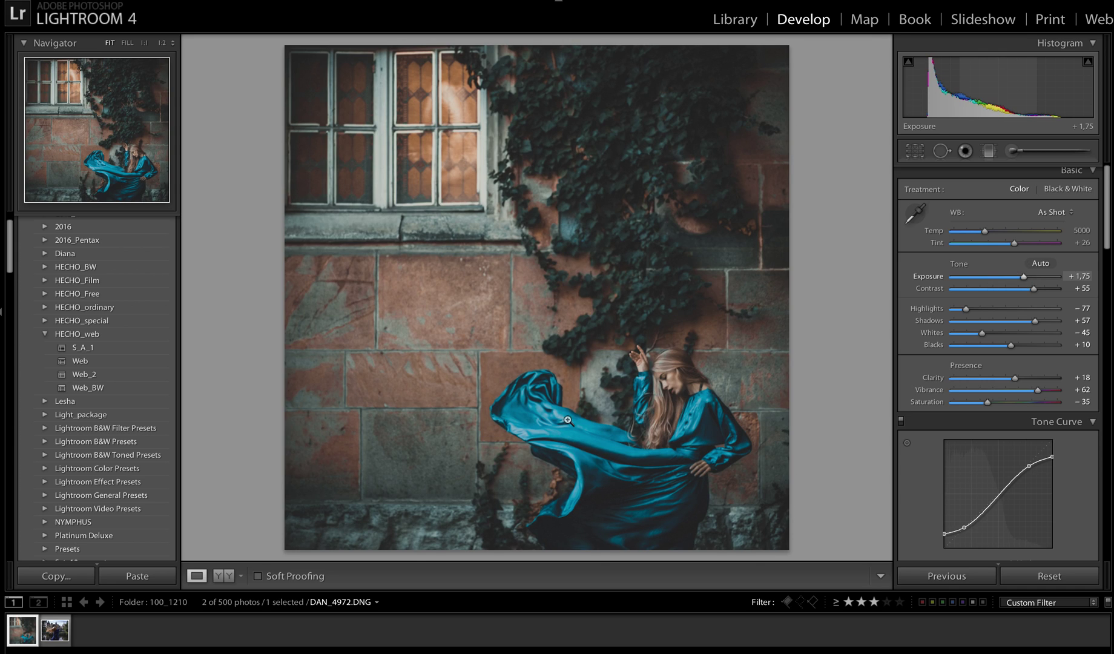
left_click(112, 388)
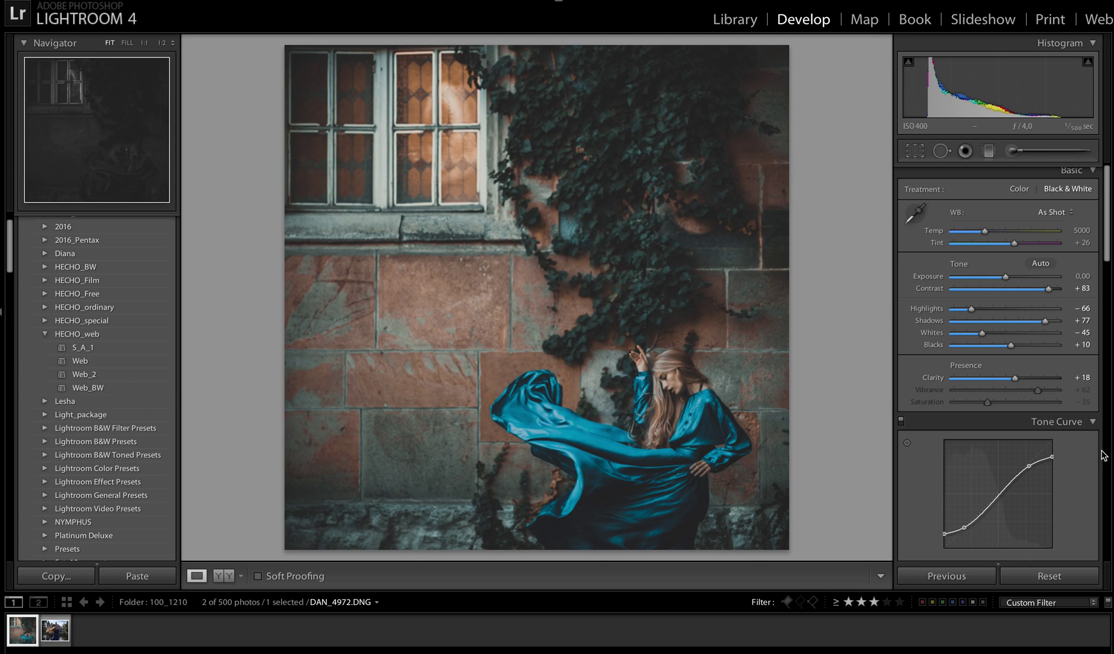
left_click_drag(1007, 278, 1025, 280)
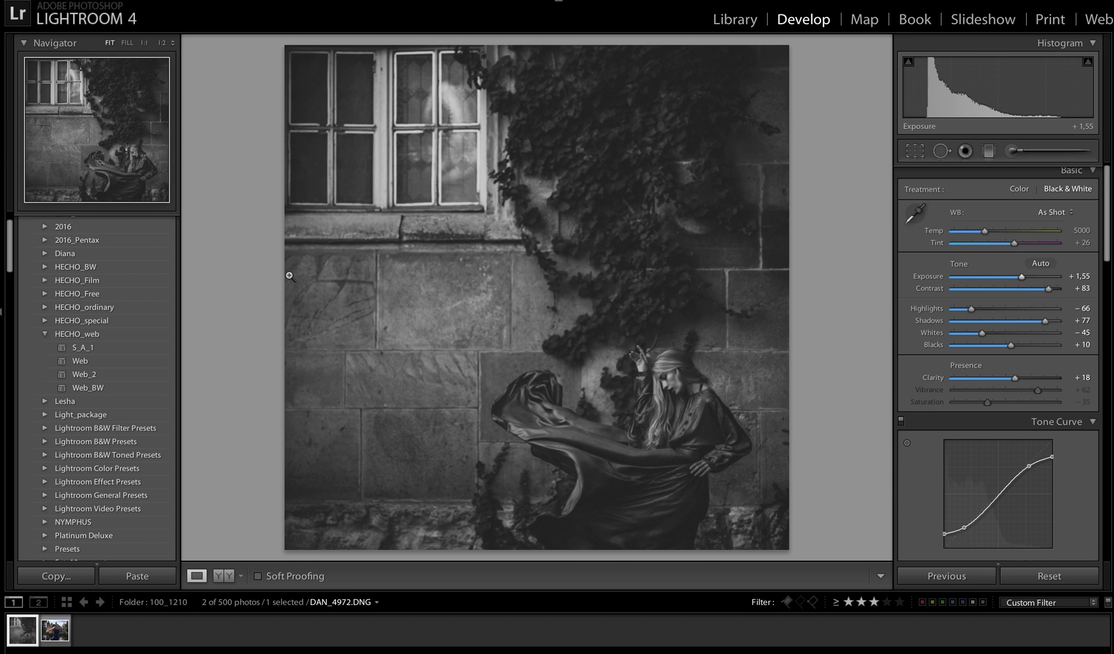
left_click(44, 334)
scroll(78, 374, "down", 1)
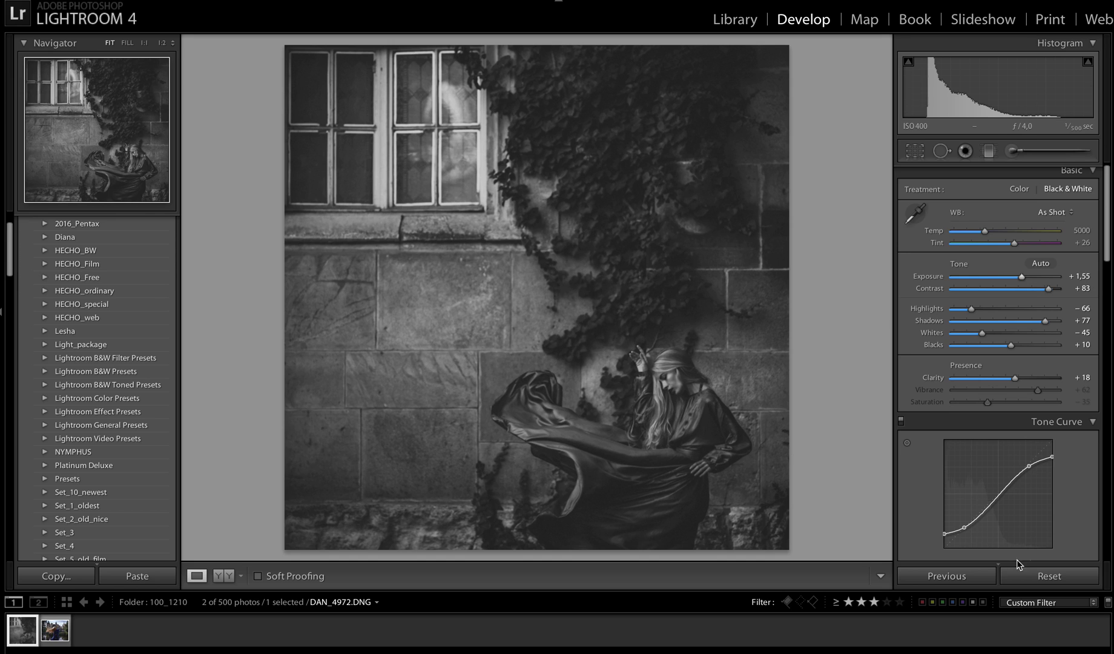
- Scroll the left panel past User Presets to reveal Snapshots and History
scroll(116, 427, "down", 5)
scroll(115, 427, "down", 9)
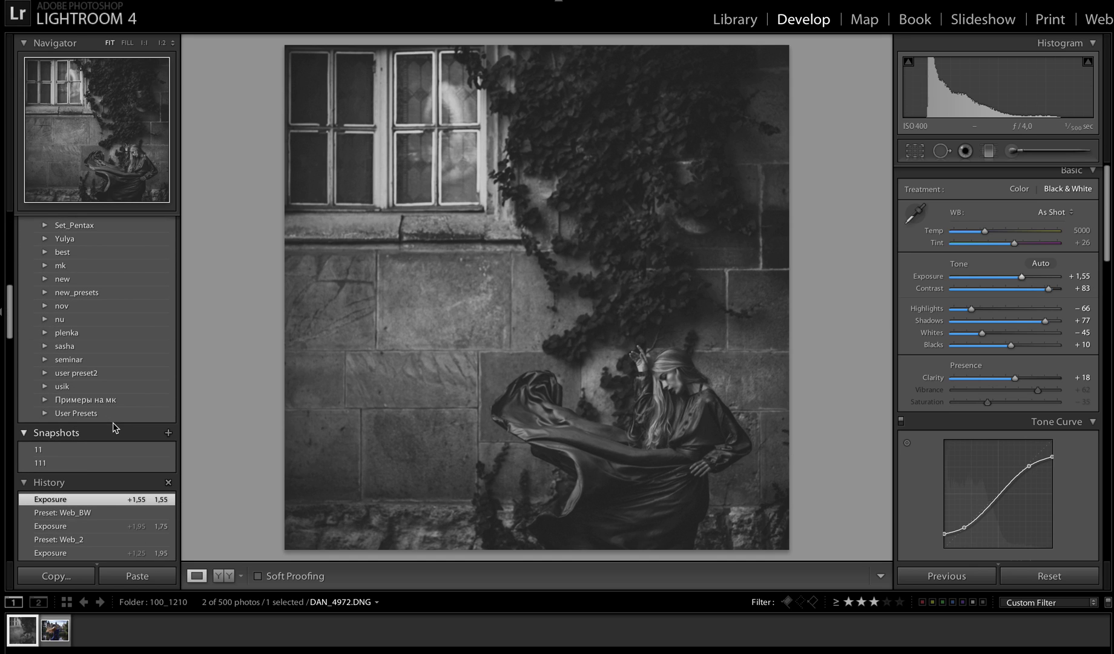